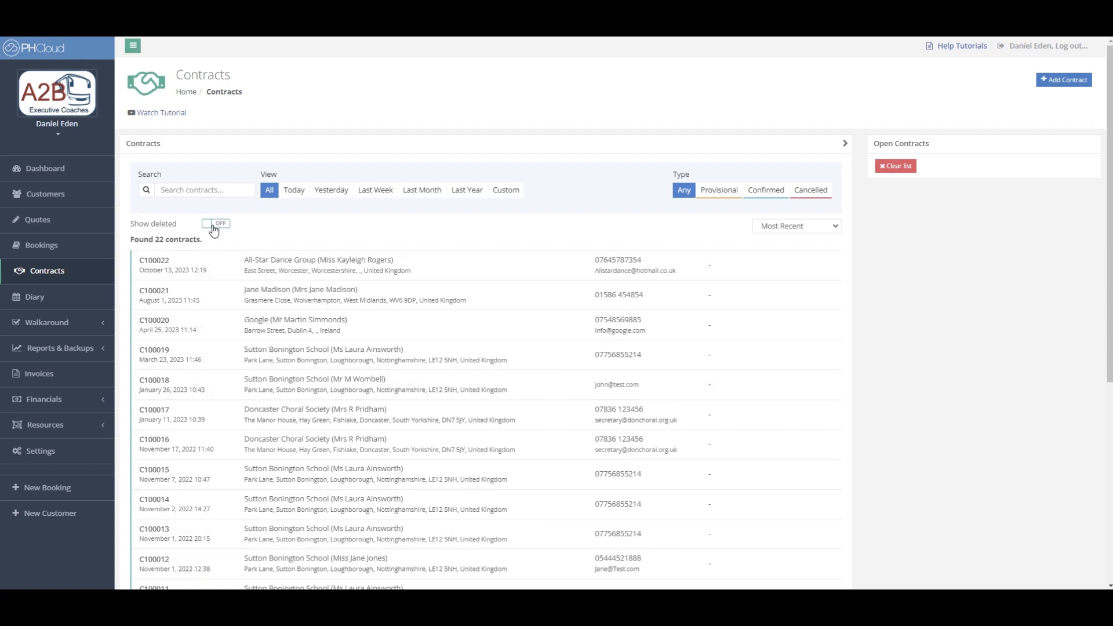
Create a new contract and pick Bell View Primary School as its customer from the contact list
click(223, 190)
click(397, 194)
click(1043, 79)
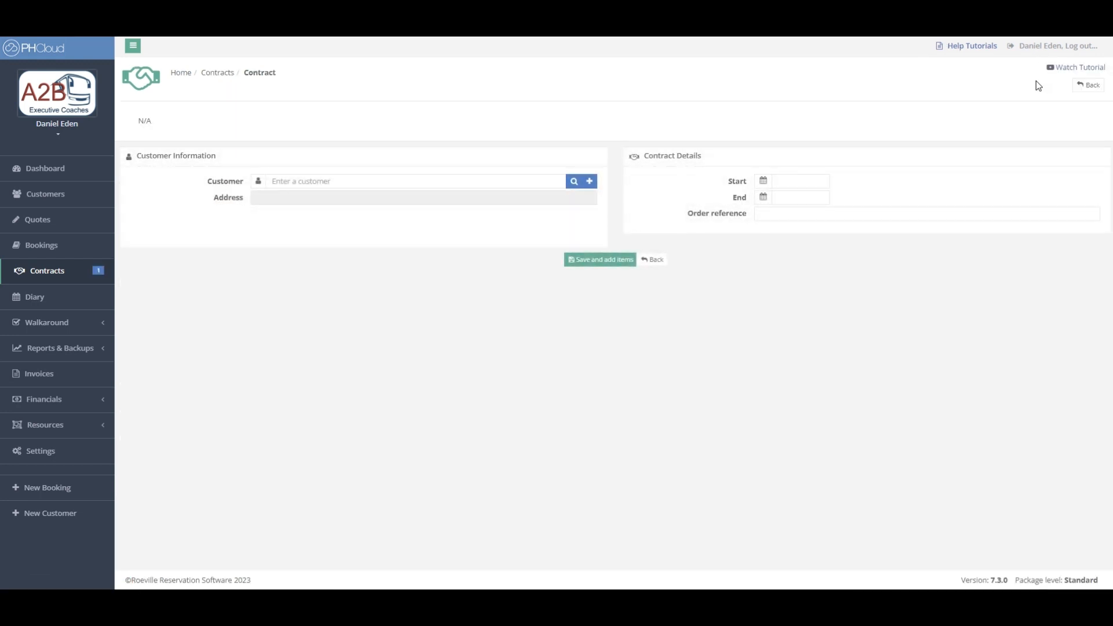
click(574, 182)
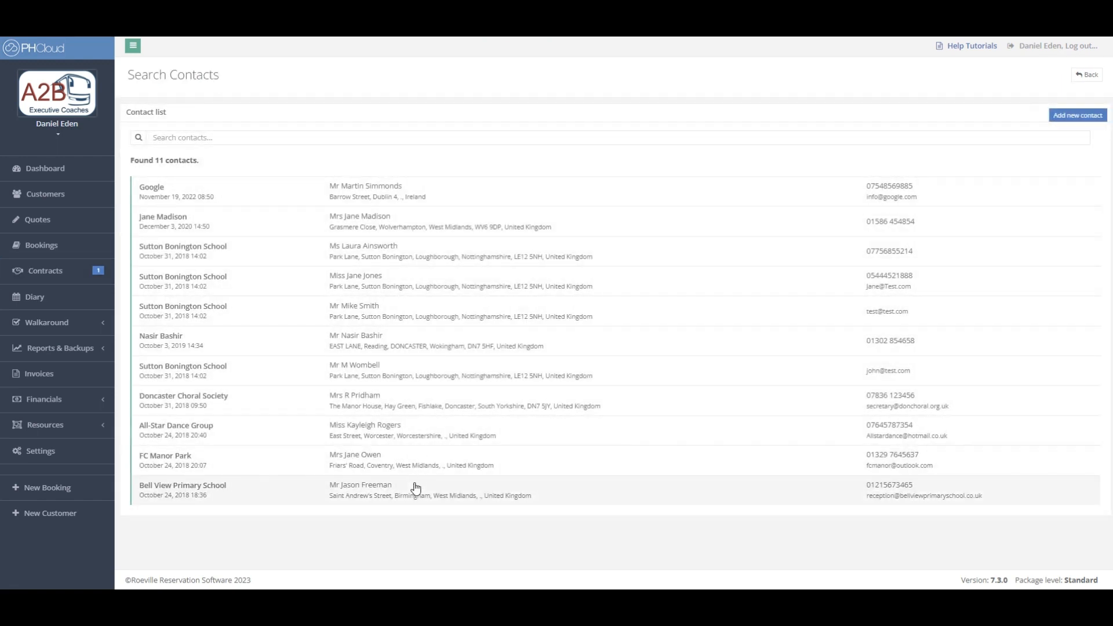
click(414, 490)
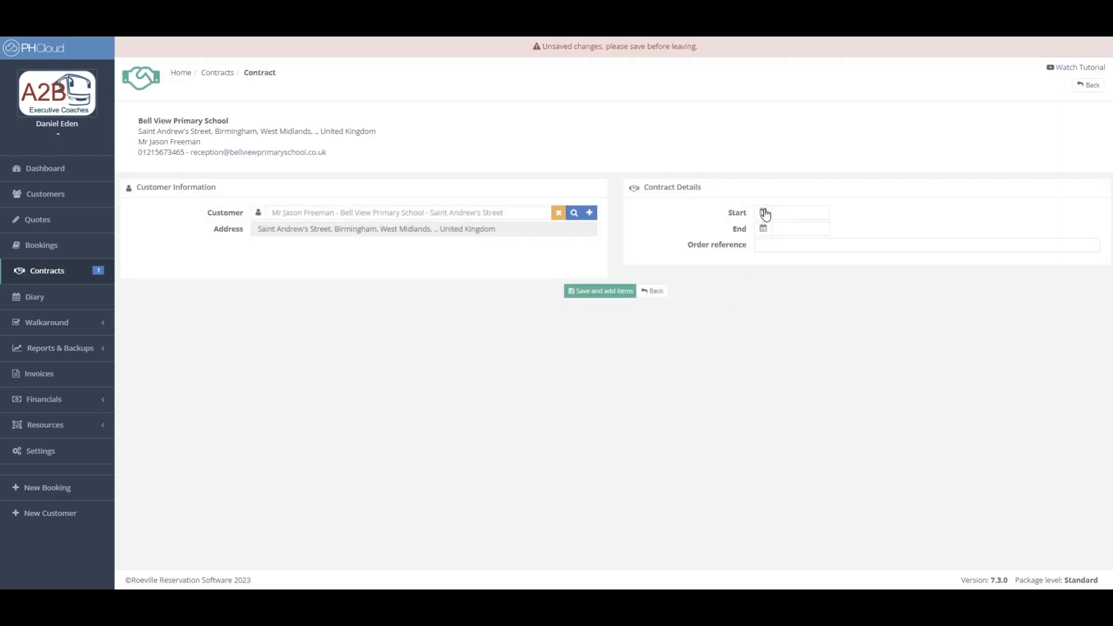
Set the contract period from 01/10/2023 to 31/10/2023, leave the order reference blank, and save the contract for adding items
click(763, 213)
click(808, 356)
click(762, 230)
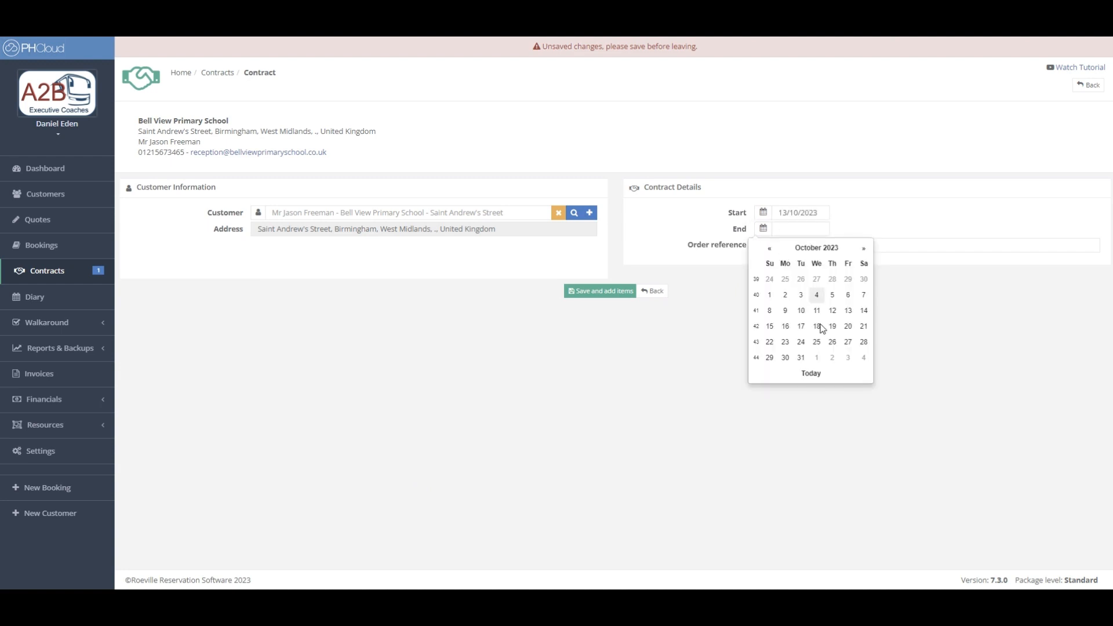
click(801, 357)
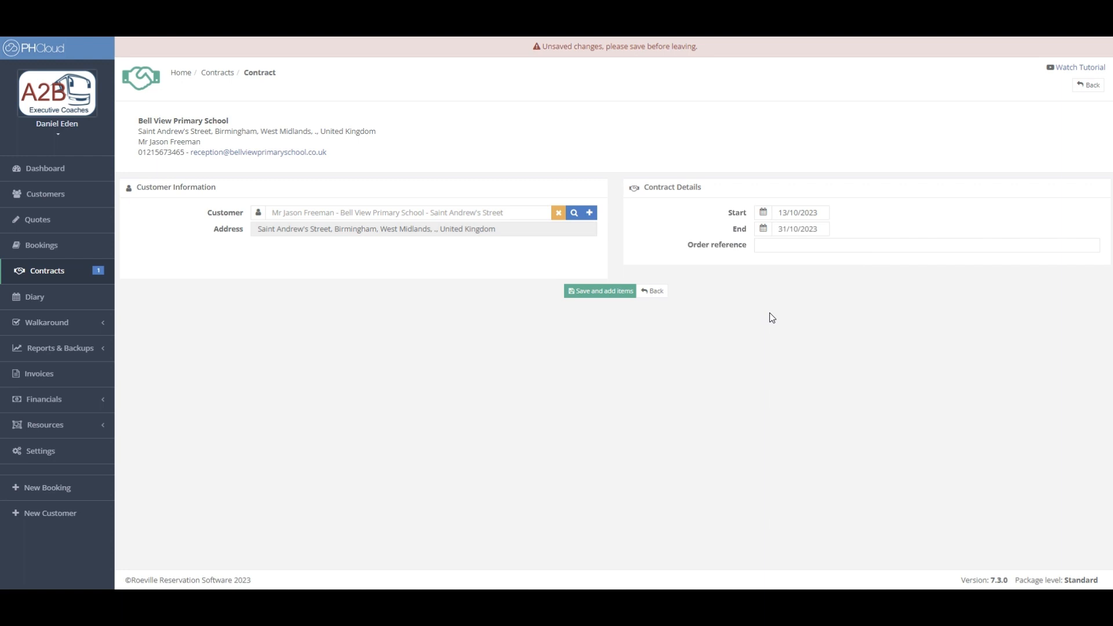
click(763, 214)
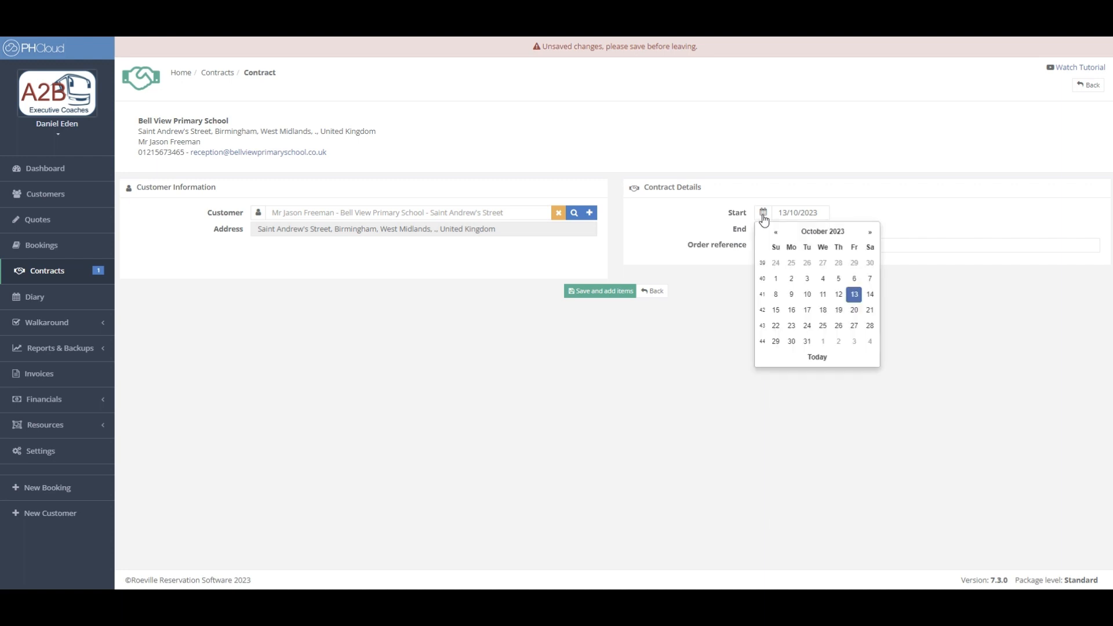
click(777, 279)
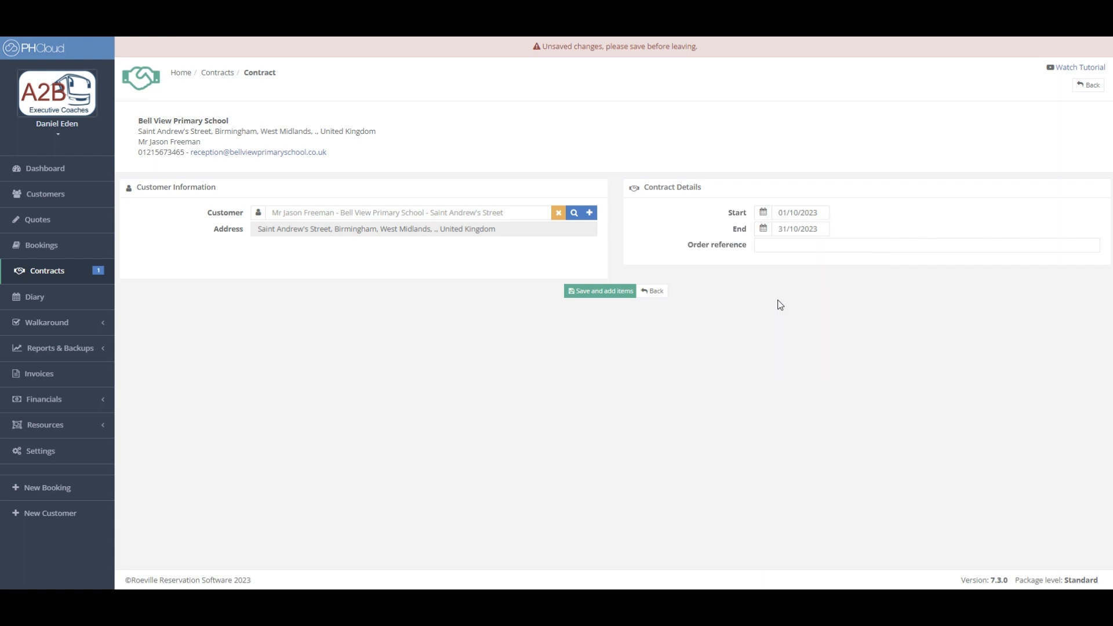
click(777, 248)
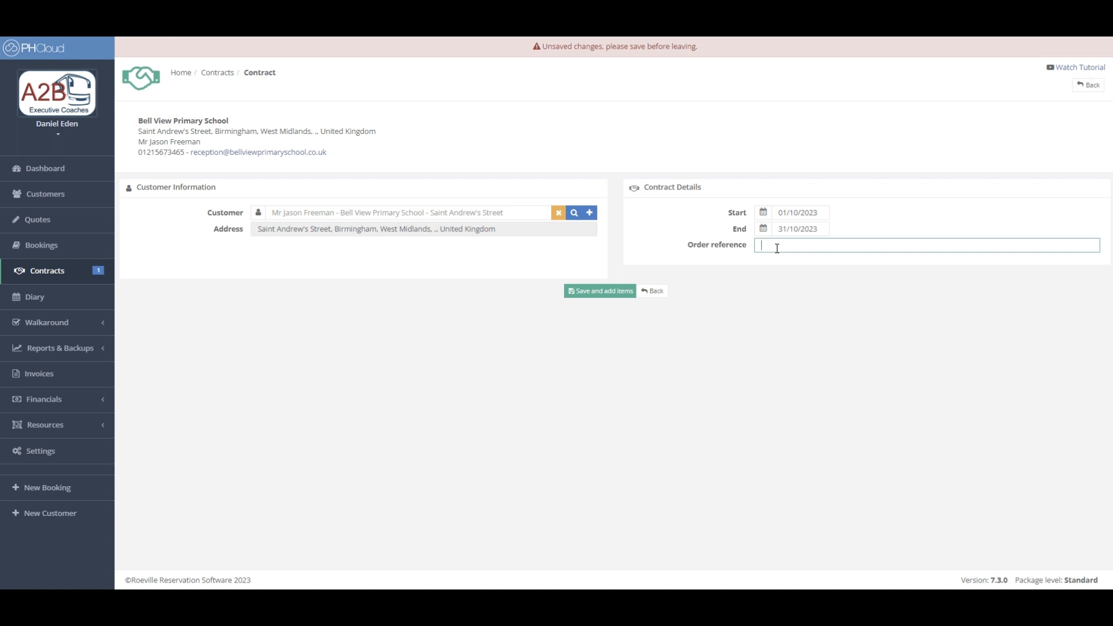
click(602, 291)
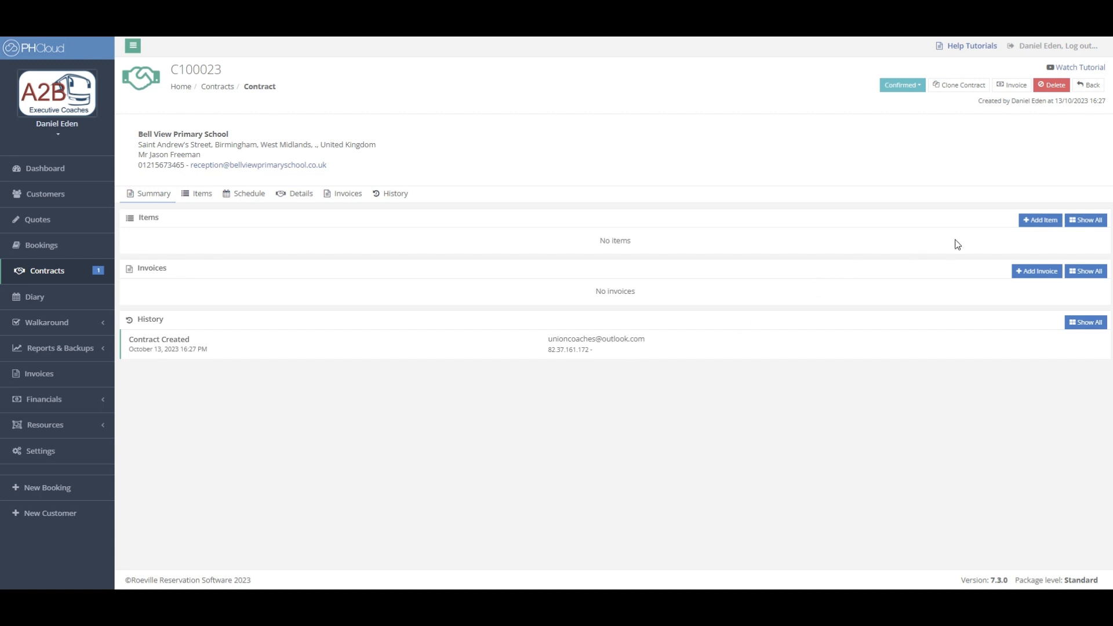
Open the exclusion patterns from a new contract item and start a new pattern named Bell View
click(1024, 224)
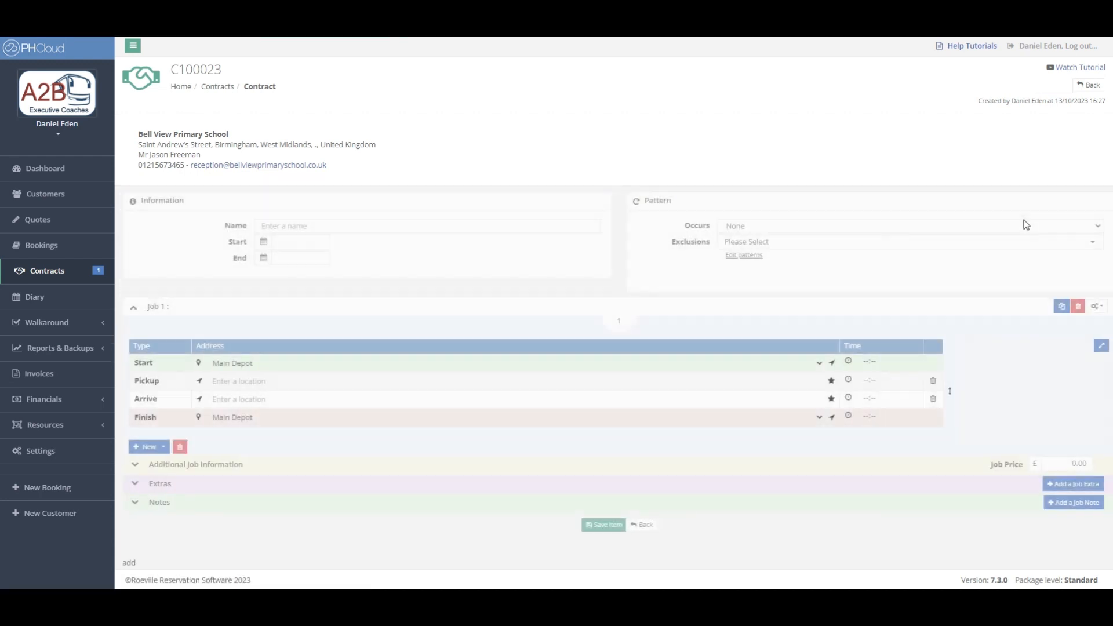
click(744, 255)
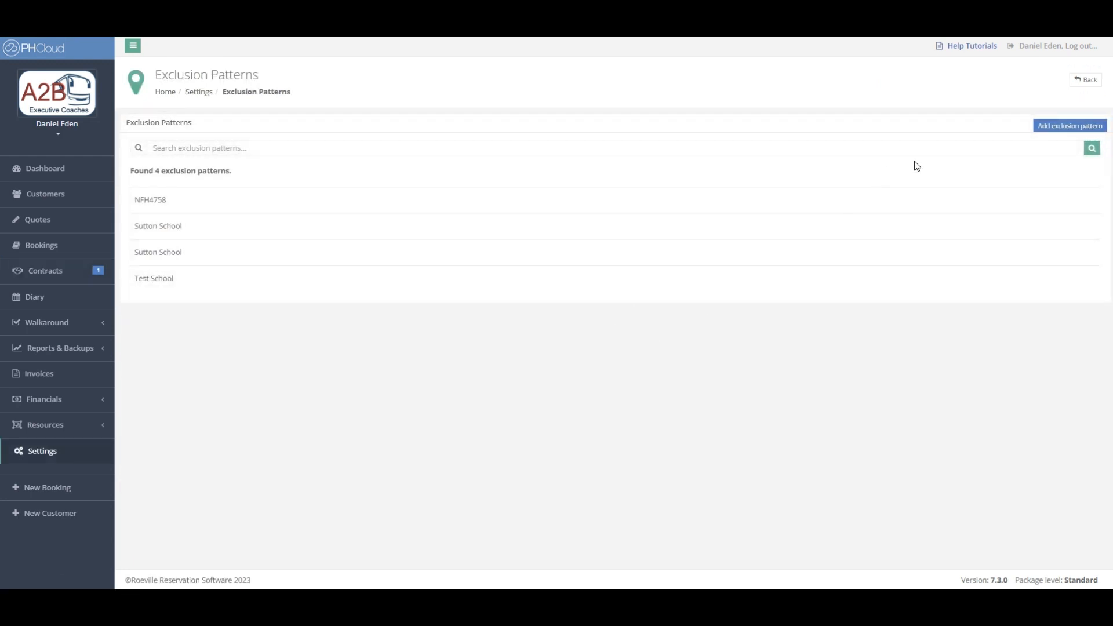
click(1058, 126)
click(437, 144)
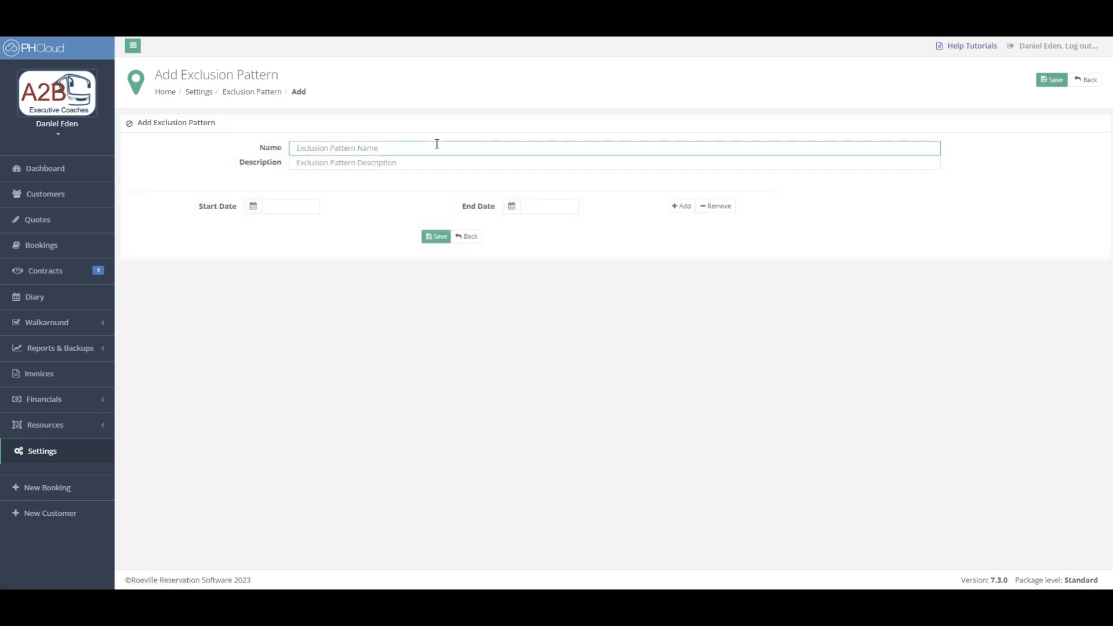
text(Bell View)
Set the exclusion pattern's first date range from 26/10/2023 to 27/10/2023
click(253, 207)
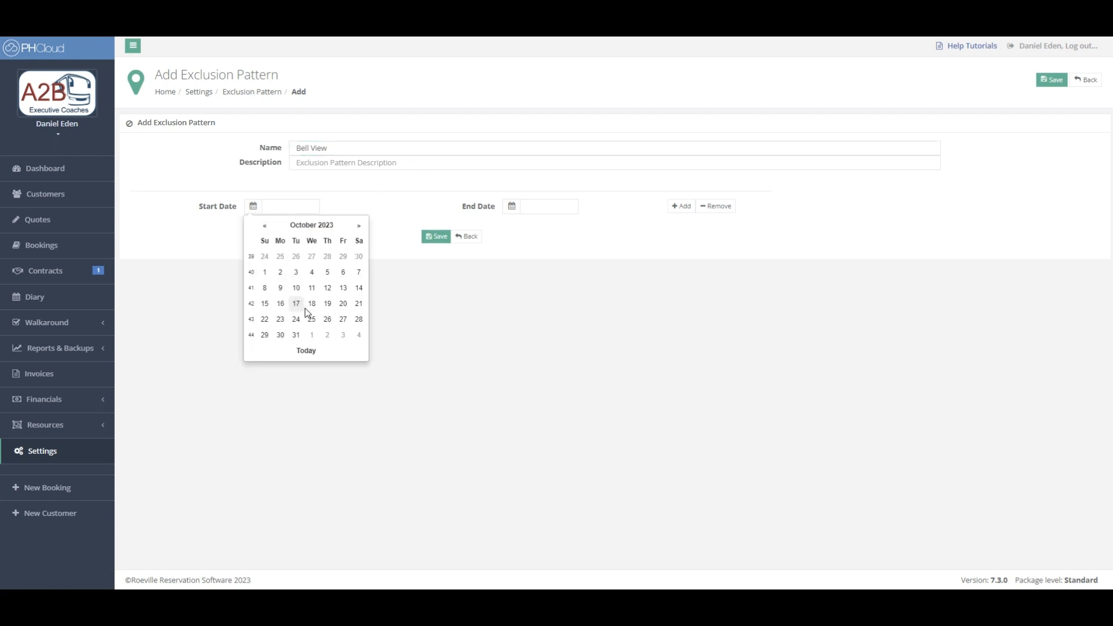
click(326, 318)
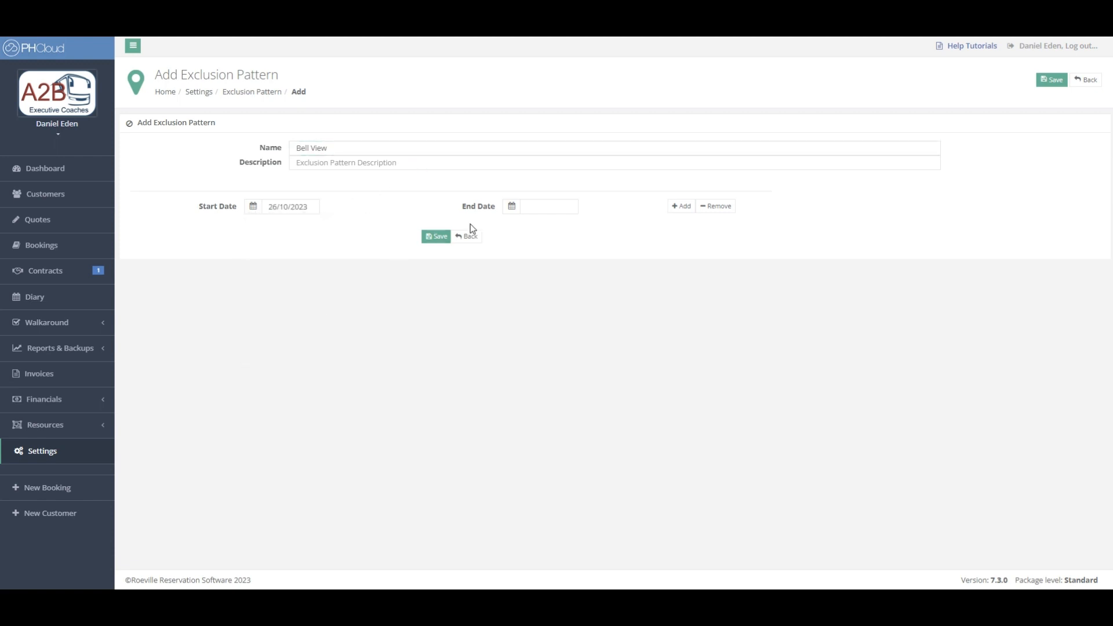
click(510, 208)
click(600, 321)
Add a second exclusion date range starting 01/11/2023, choose its end date, and save the pattern
click(681, 207)
click(252, 221)
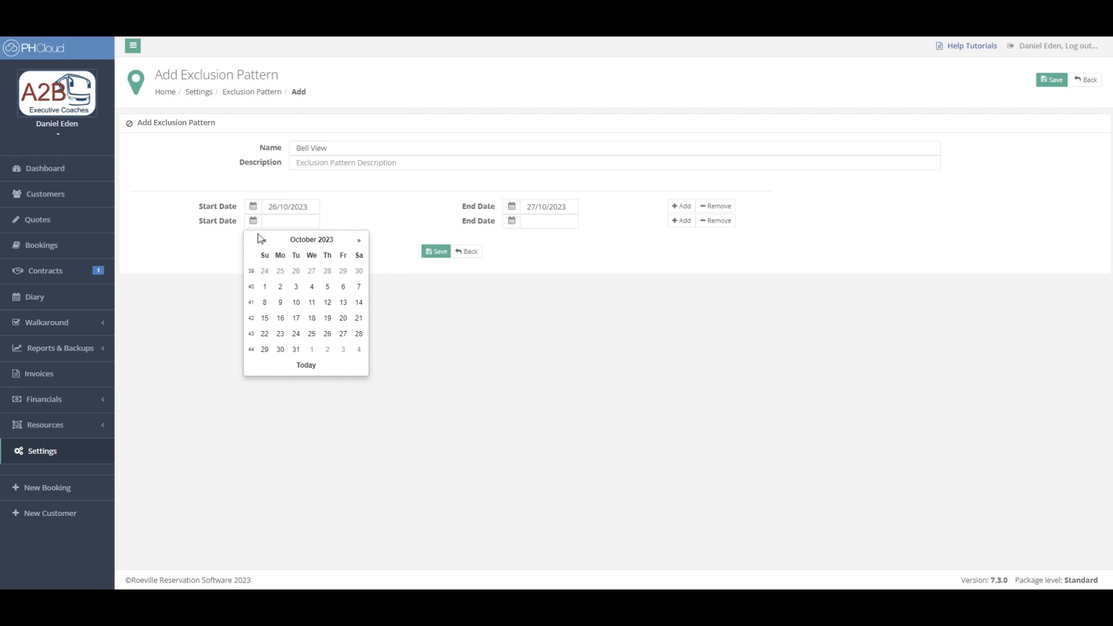
click(313, 350)
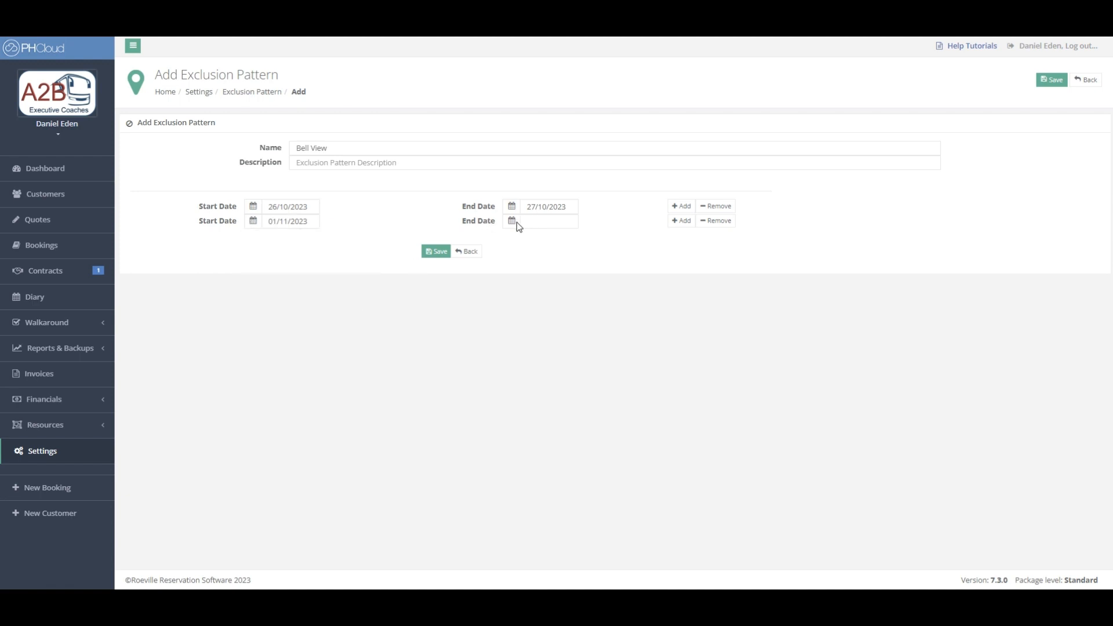
click(516, 222)
click(614, 355)
click(439, 253)
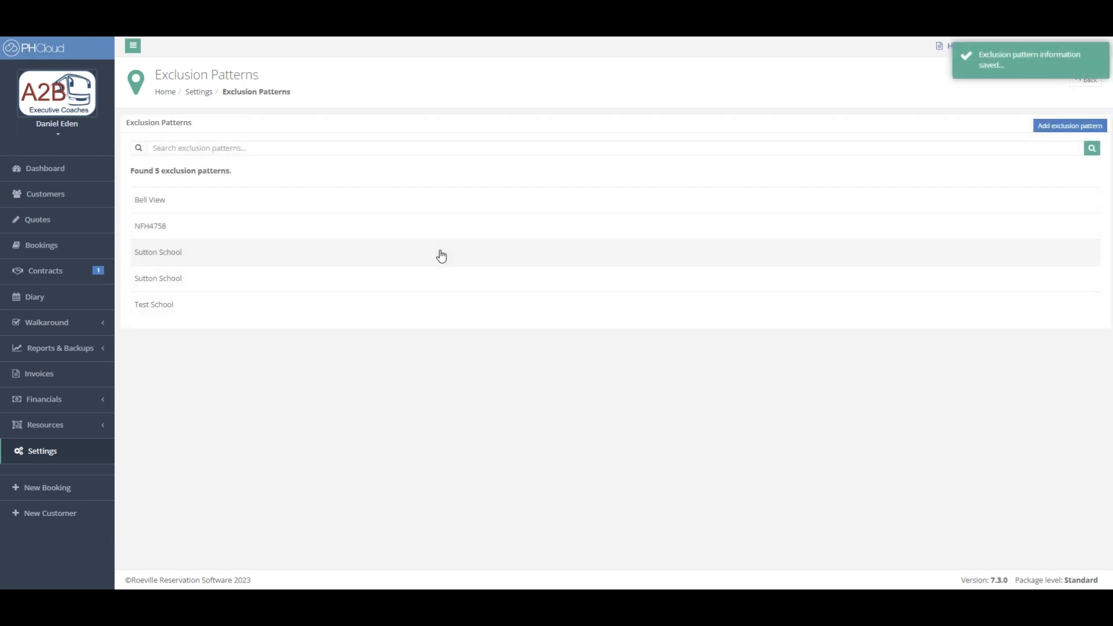
Return to the Bell View Primary School contract and add an item named Morning Run K105
click(58, 273)
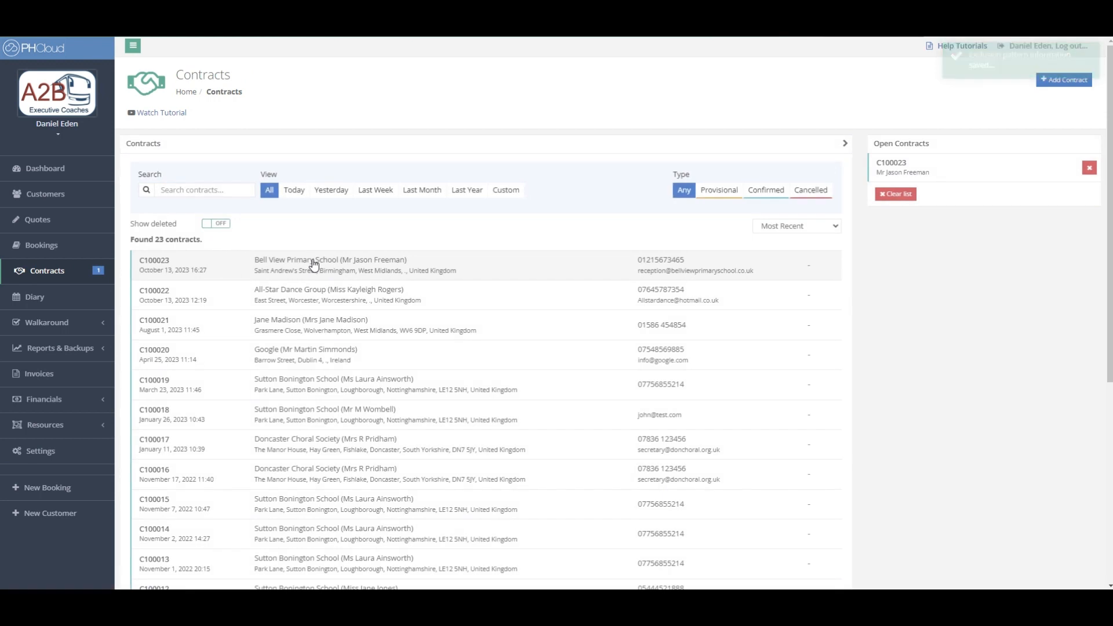
click(313, 265)
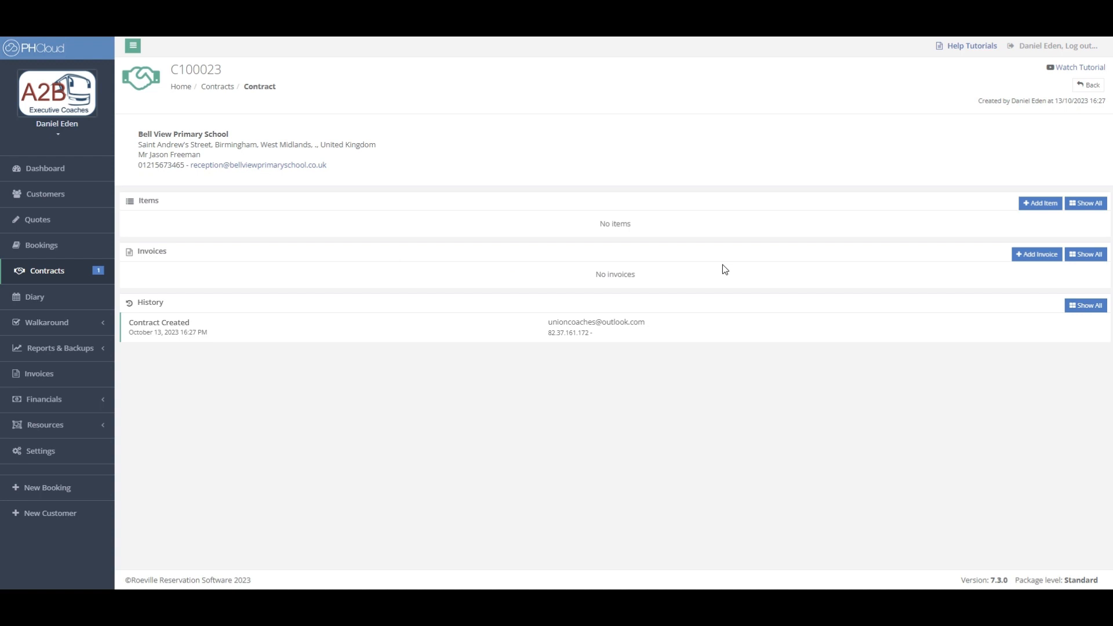
click(1036, 204)
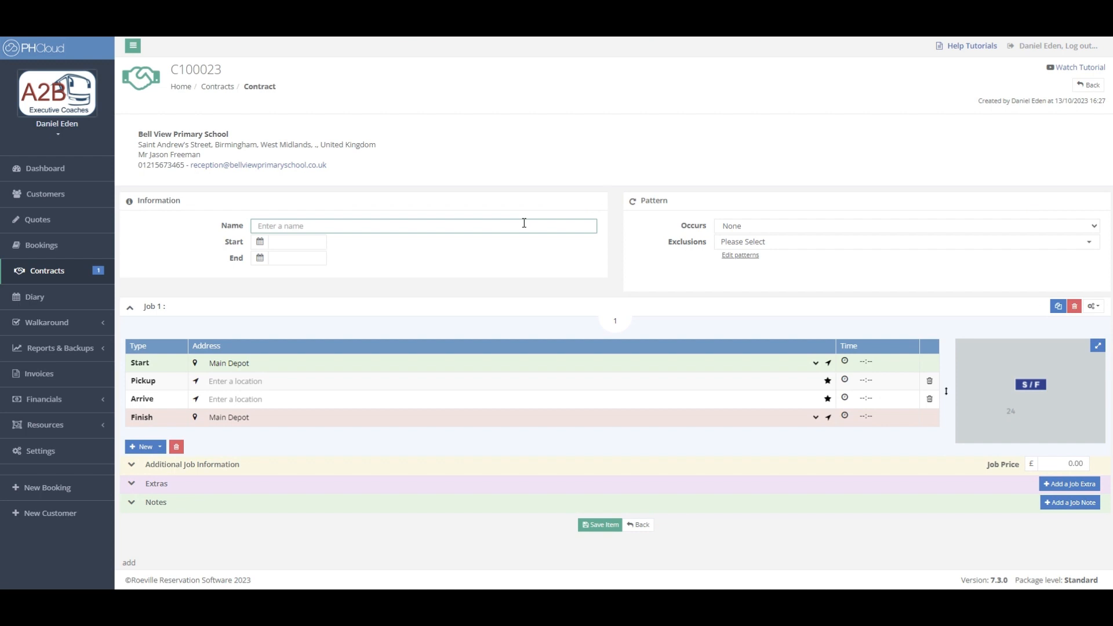
text(Morning Ru)
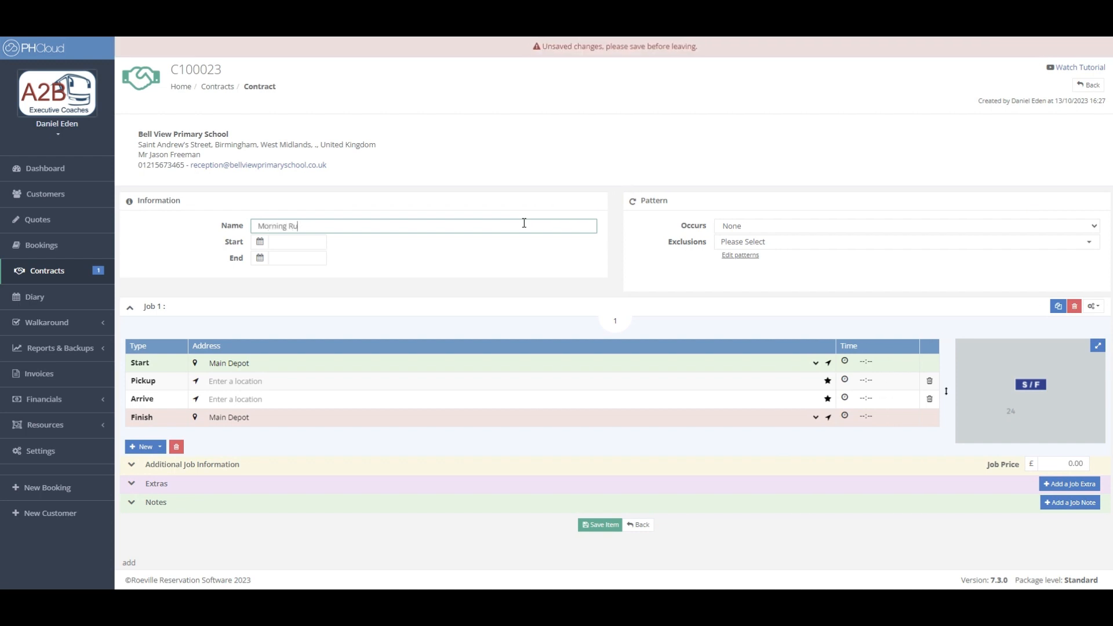
text(n K105)
click(530, 204)
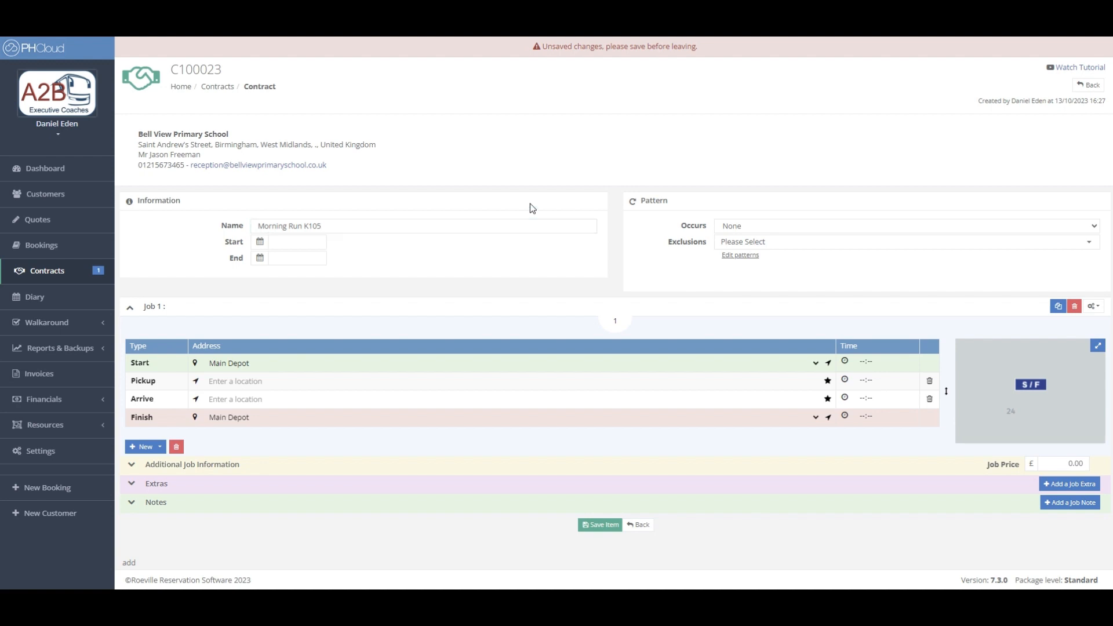
Set the Morning Run K105 item's dates from 01/10/2023 to 31/10/2023
click(260, 241)
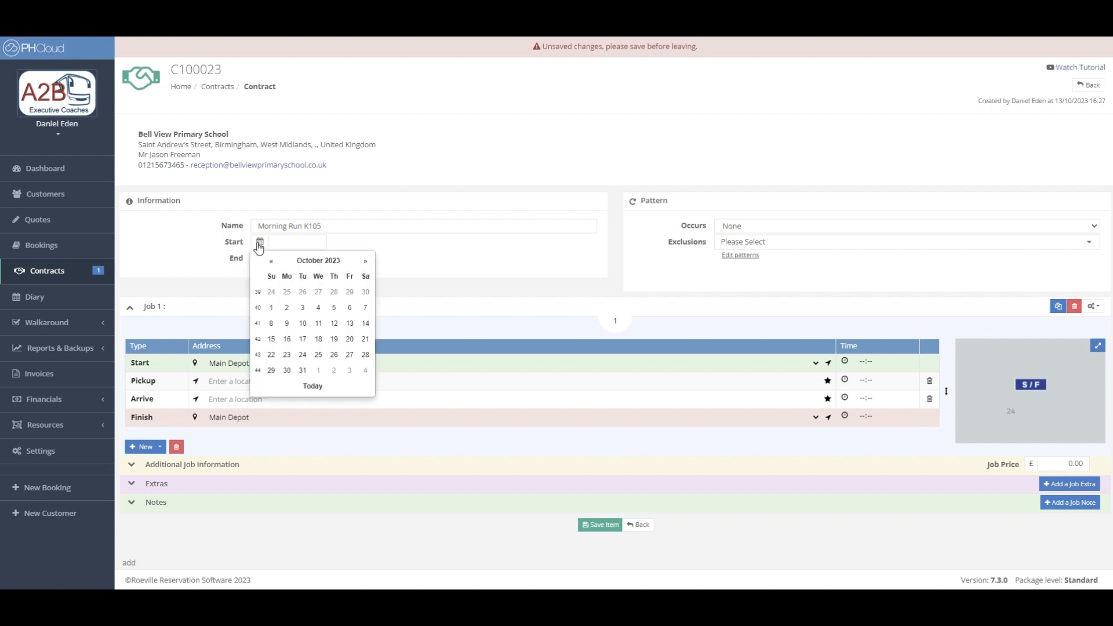
click(273, 308)
click(260, 258)
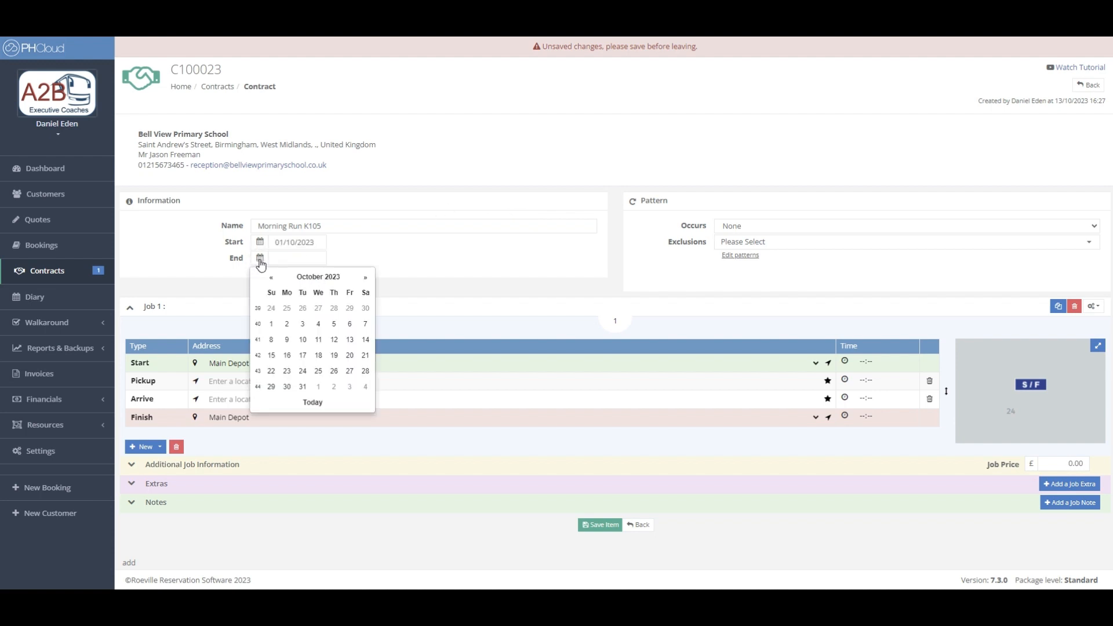
click(302, 385)
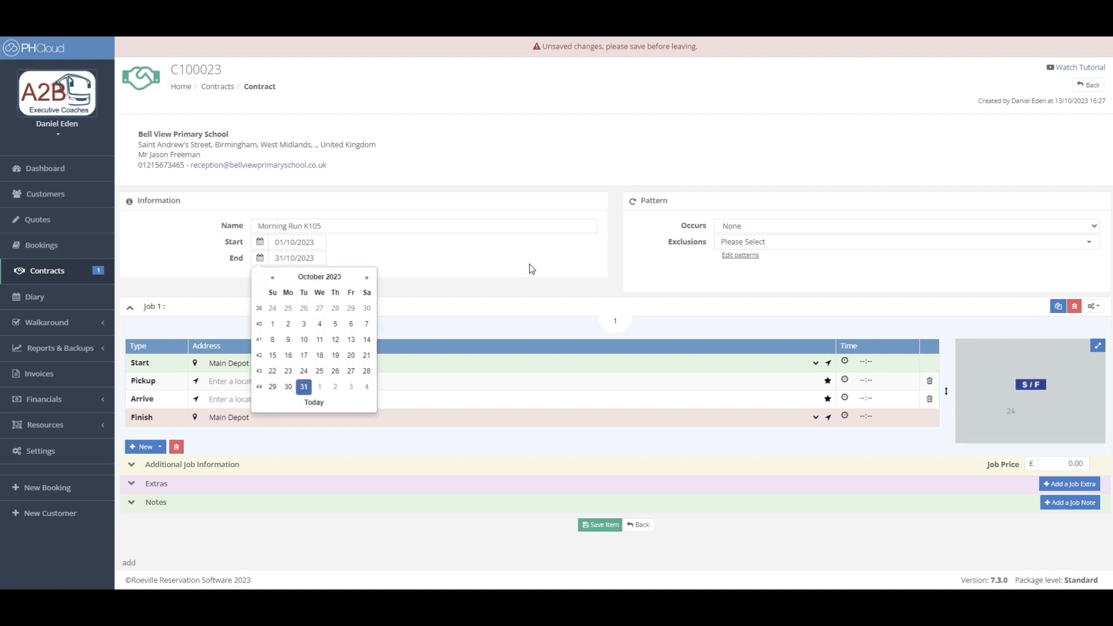
click(360, 242)
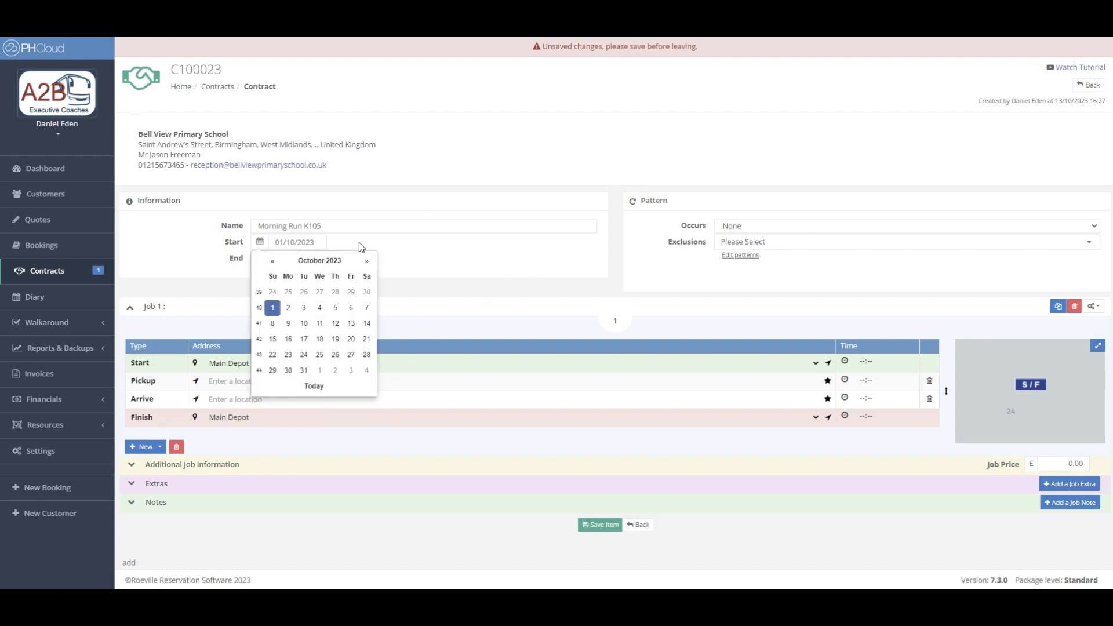
click(536, 228)
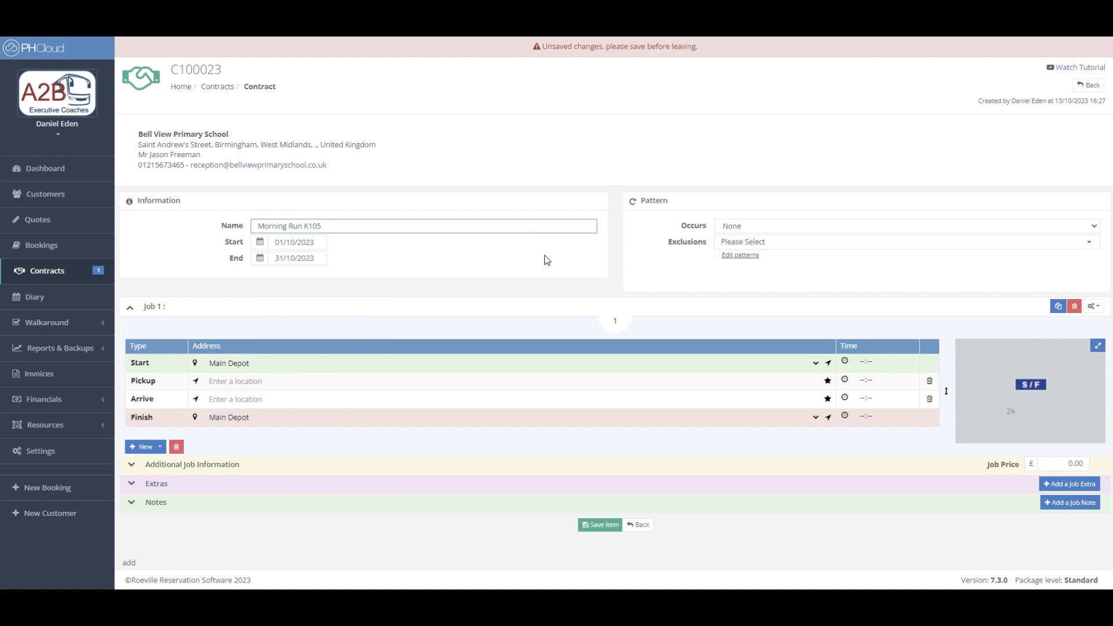
Try the Daily recurrence for the item, then set it to Weekly on Monday, Tuesday, Wednesday, Thursday and Friday
click(864, 225)
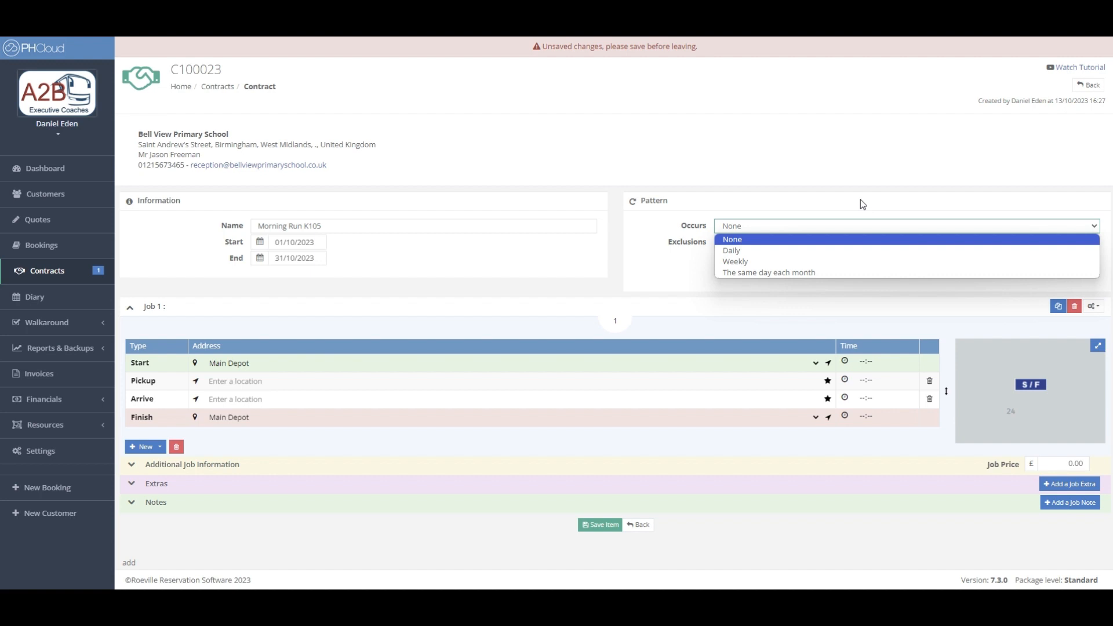
click(822, 252)
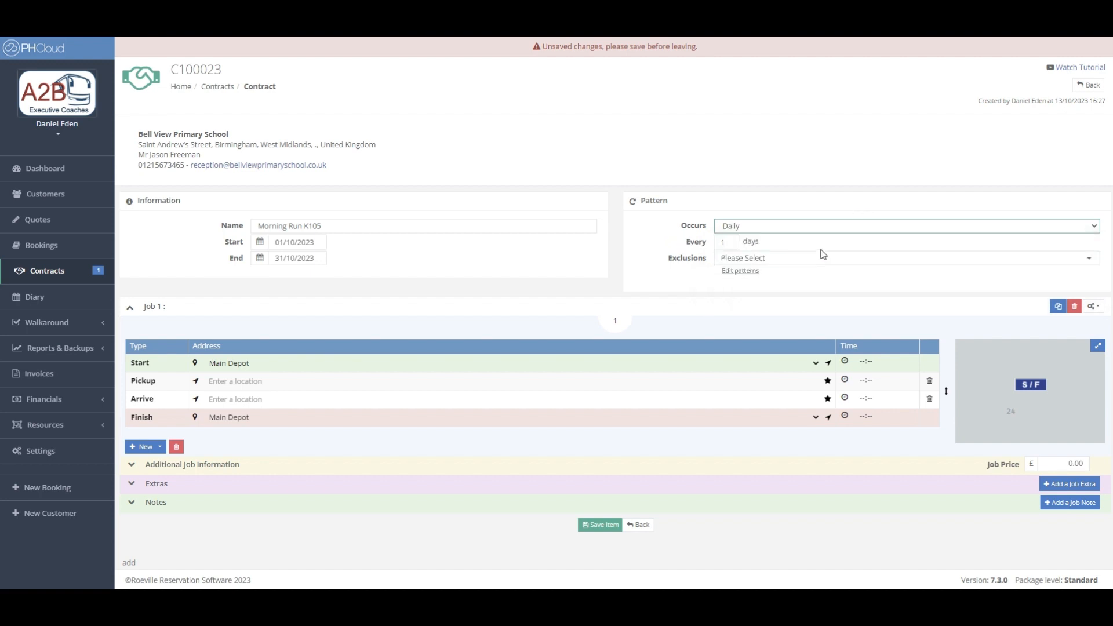
click(771, 226)
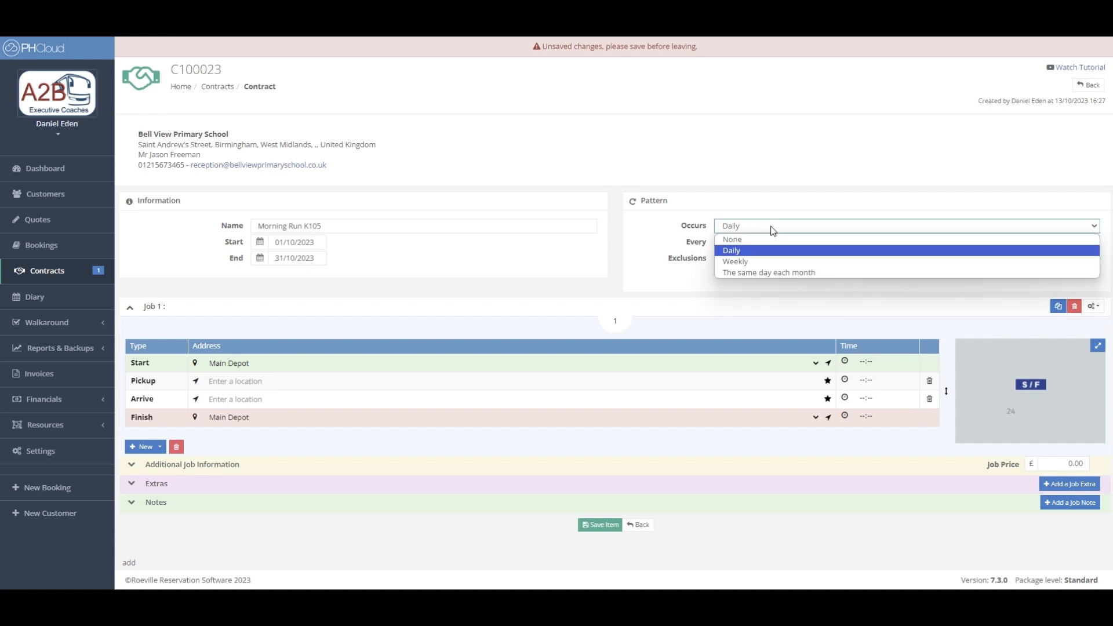
click(769, 262)
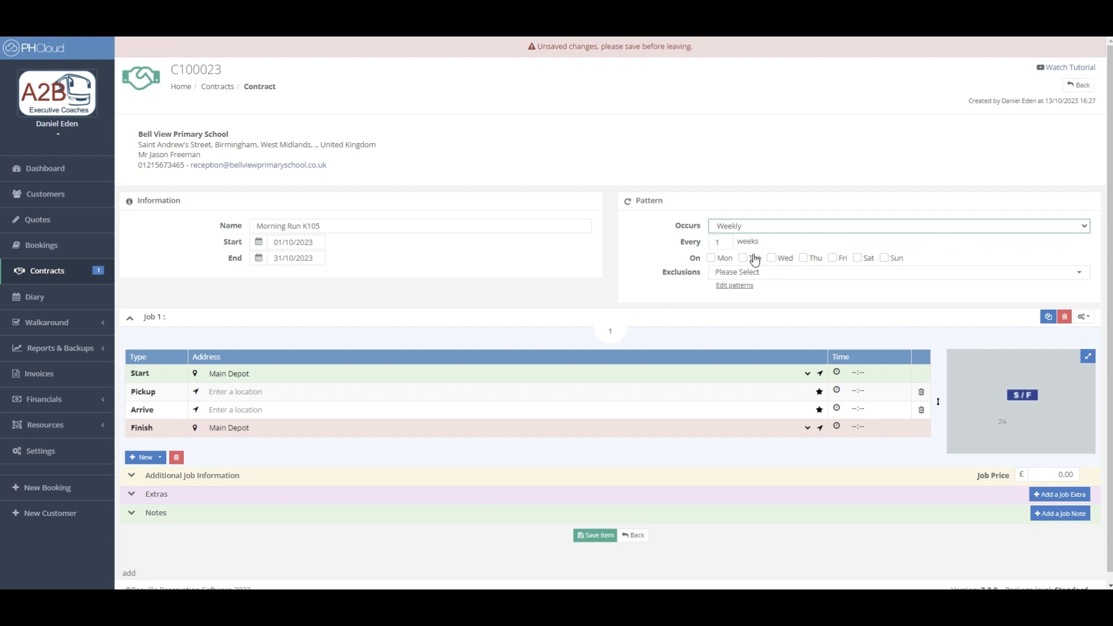
click(712, 259)
click(742, 259)
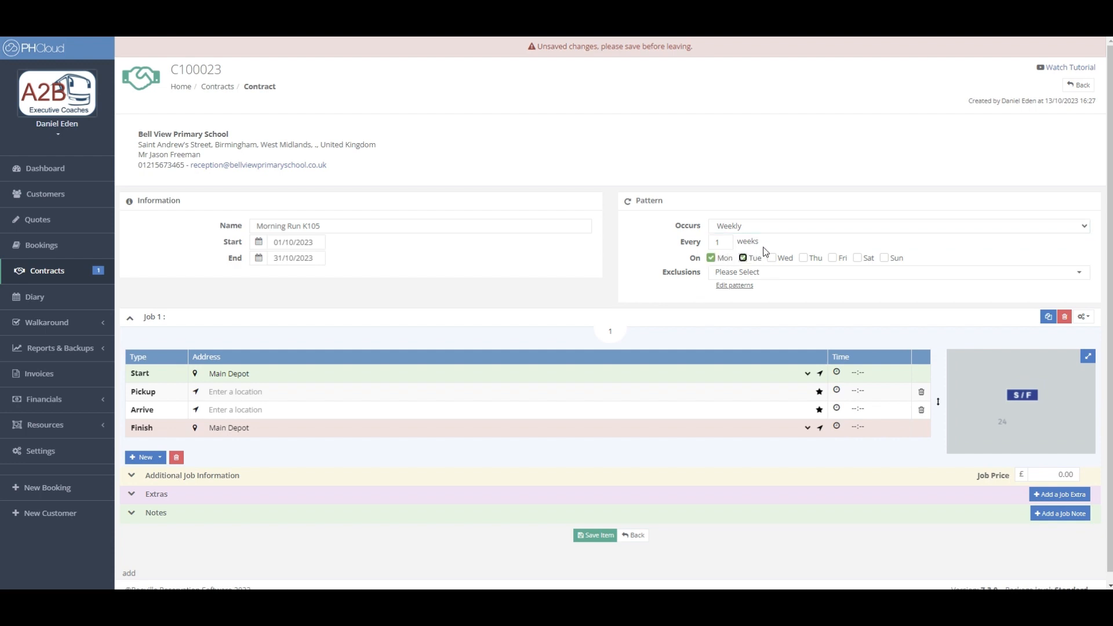
click(771, 258)
click(804, 258)
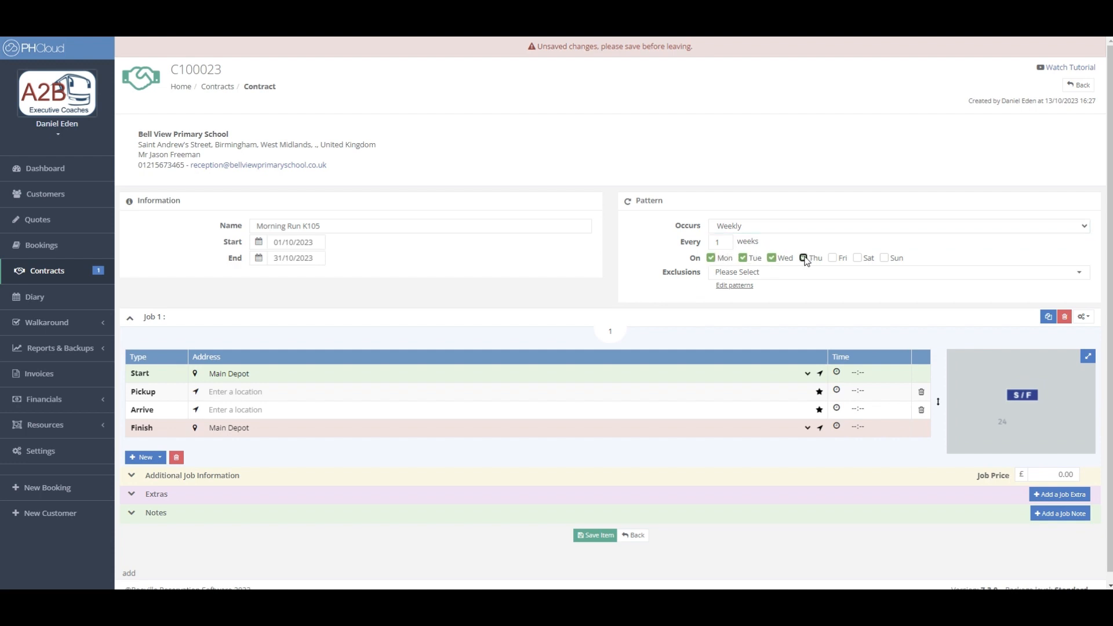
click(833, 259)
Try the same-day-each-month recurrence for the Morning Run K105 item, then return it to Weekly
click(922, 229)
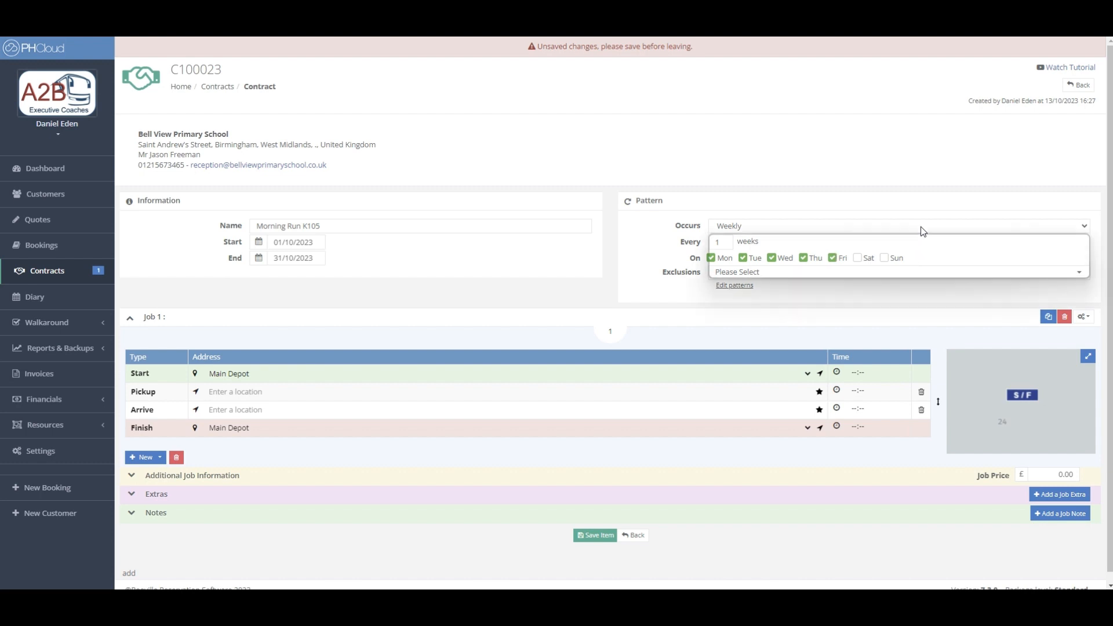
click(901, 268)
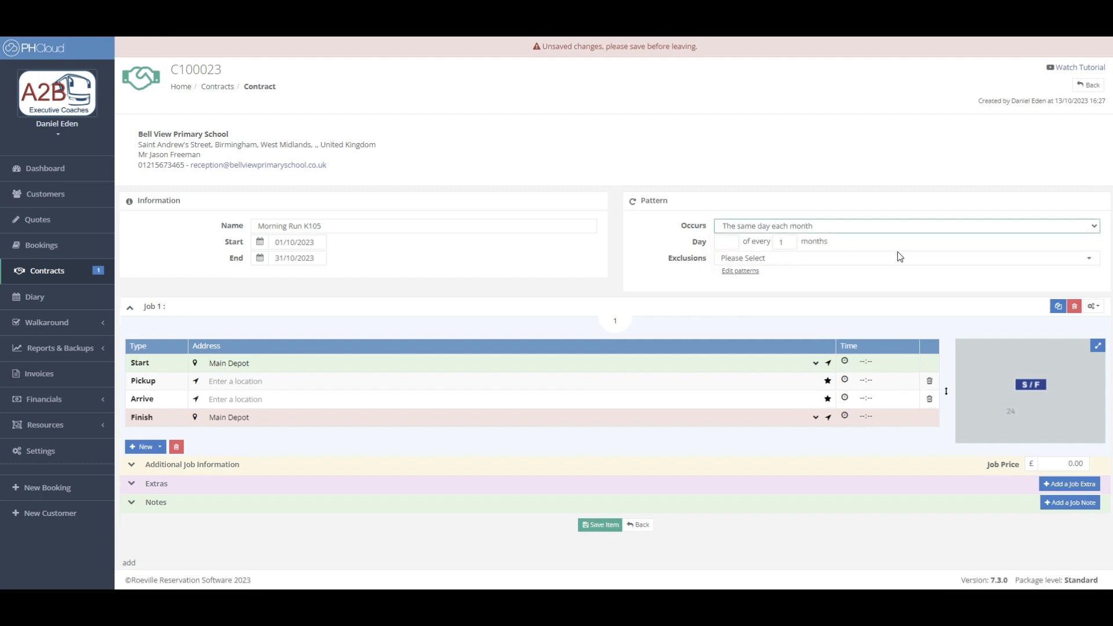
click(734, 243)
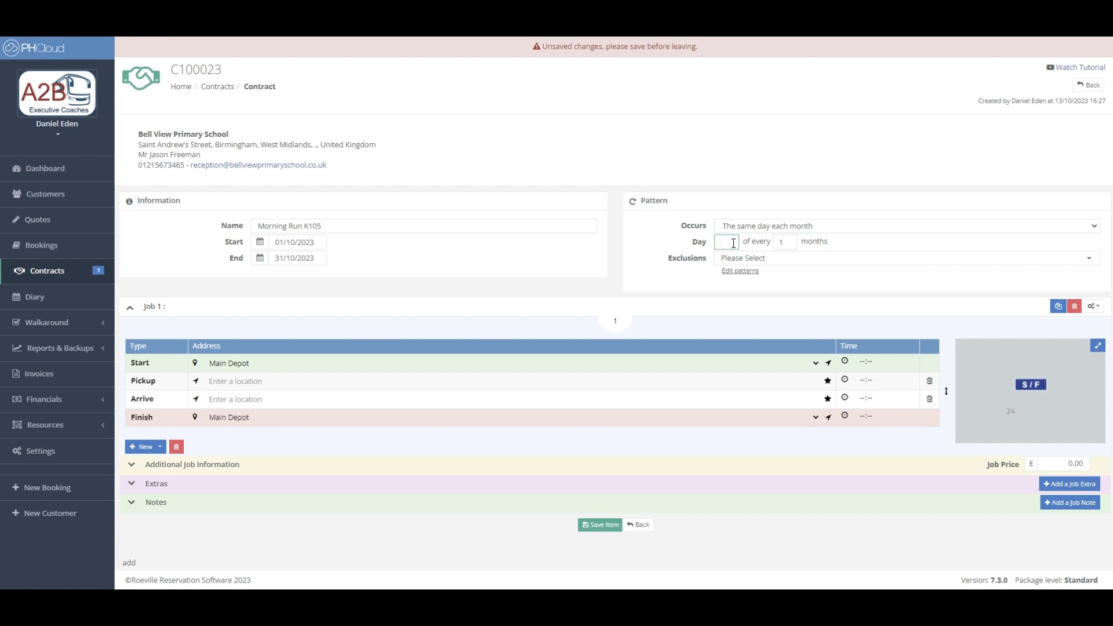
click(850, 242)
click(854, 227)
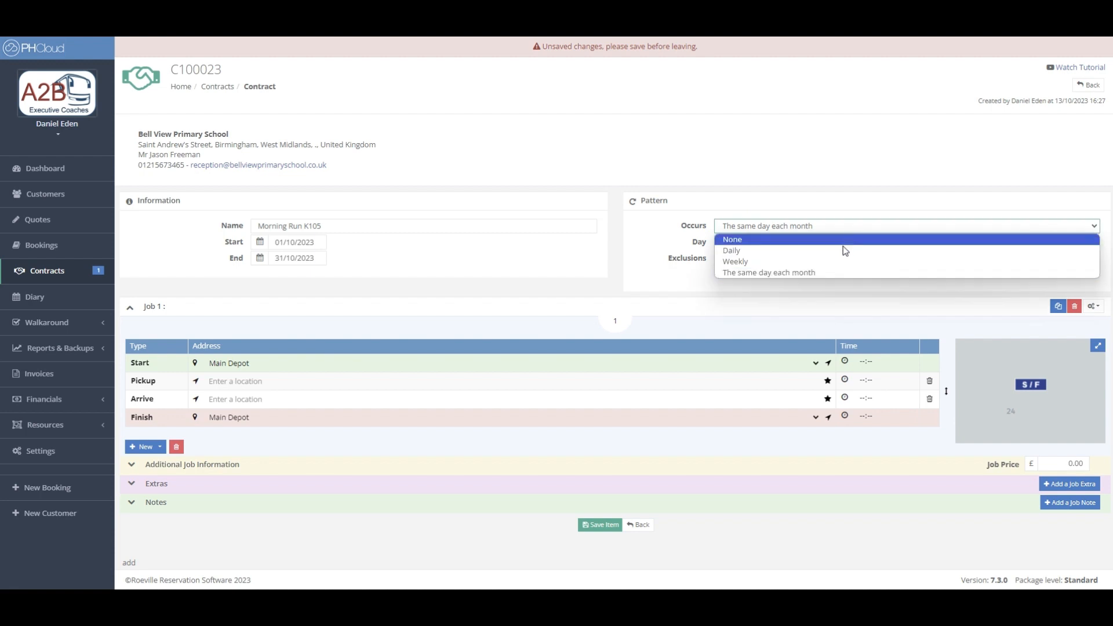
click(845, 259)
click(949, 257)
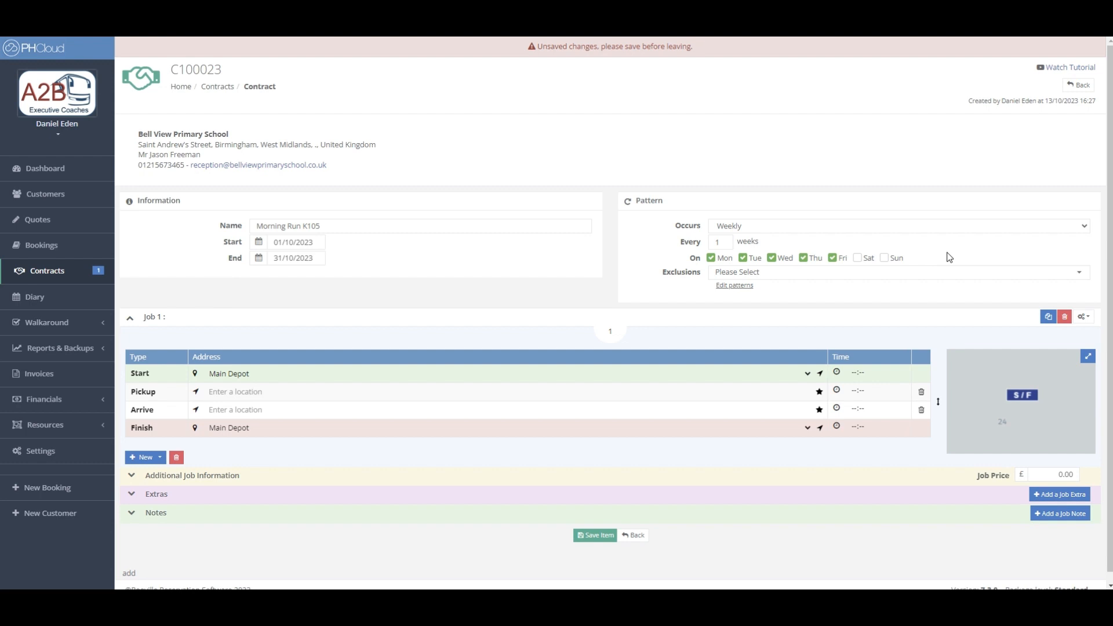
Apply the Bell View exclusion pattern to the Morning Run K105 item
click(950, 272)
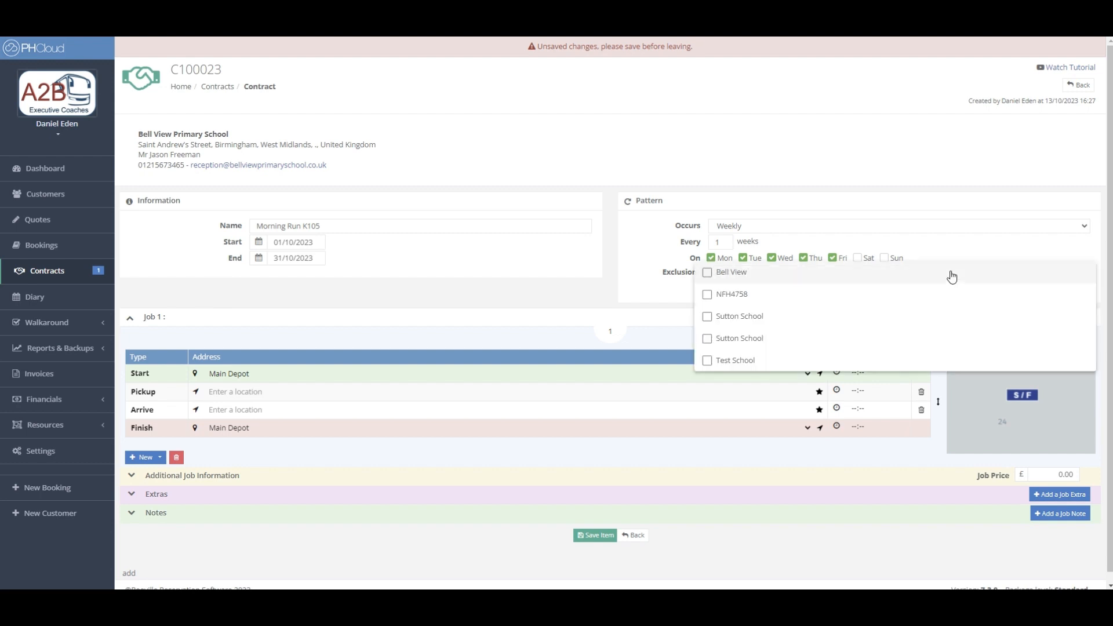
click(707, 274)
click(926, 248)
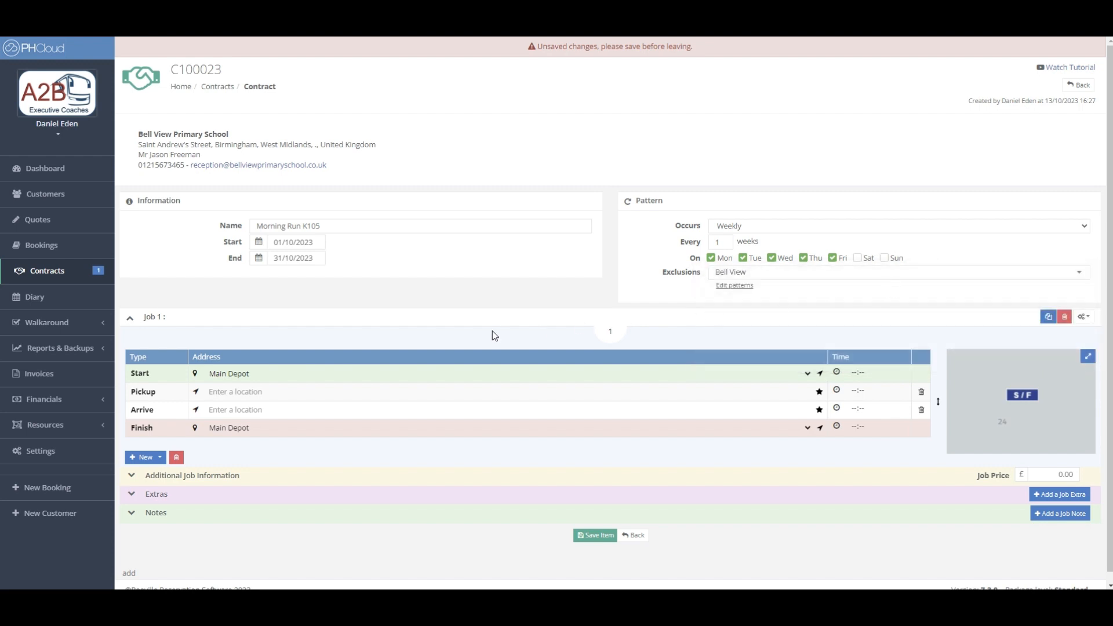
Set Job 1's pickup address to Wolverhampton, UK and its arrival address to Birmingham, UK
scroll(494, 334, down, 1)
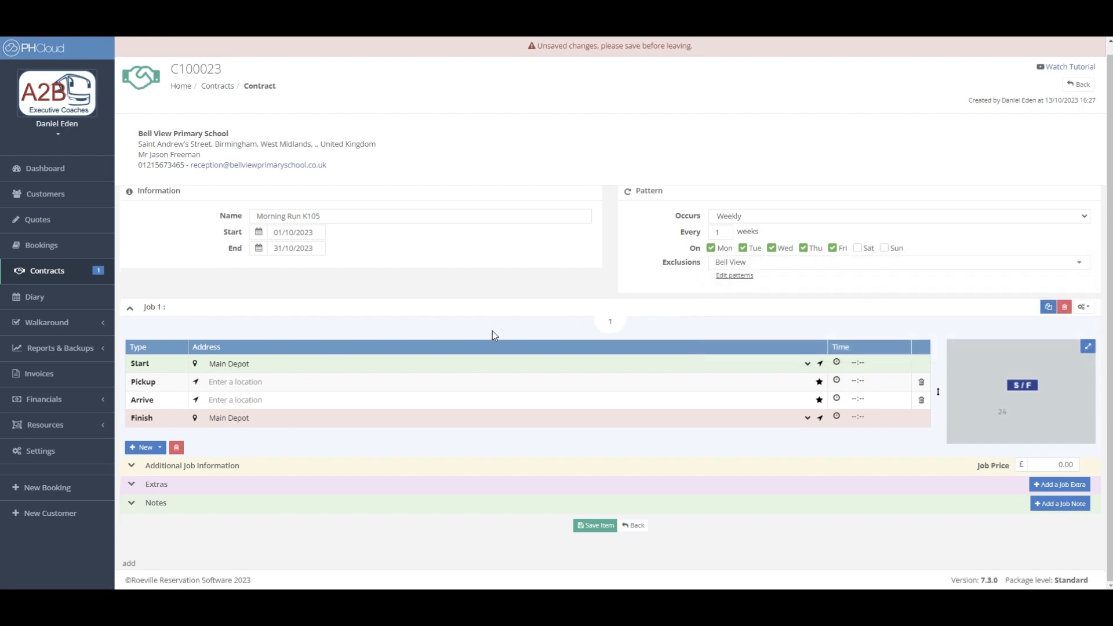
click(272, 380)
text(wolverhamp)
click(275, 401)
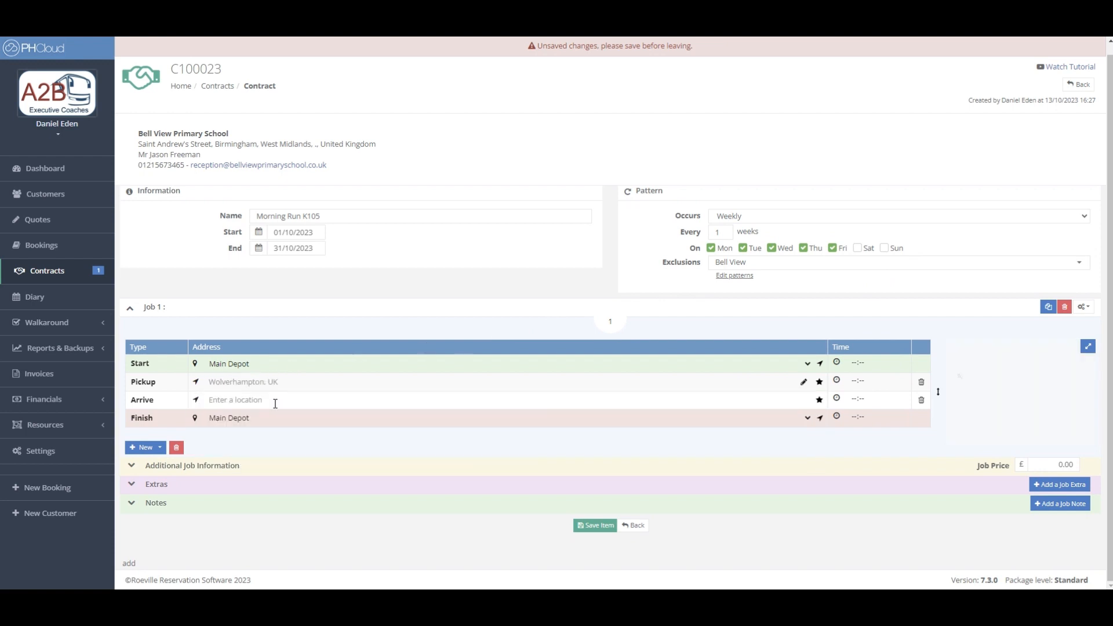
click(275, 401)
text(birmingham)
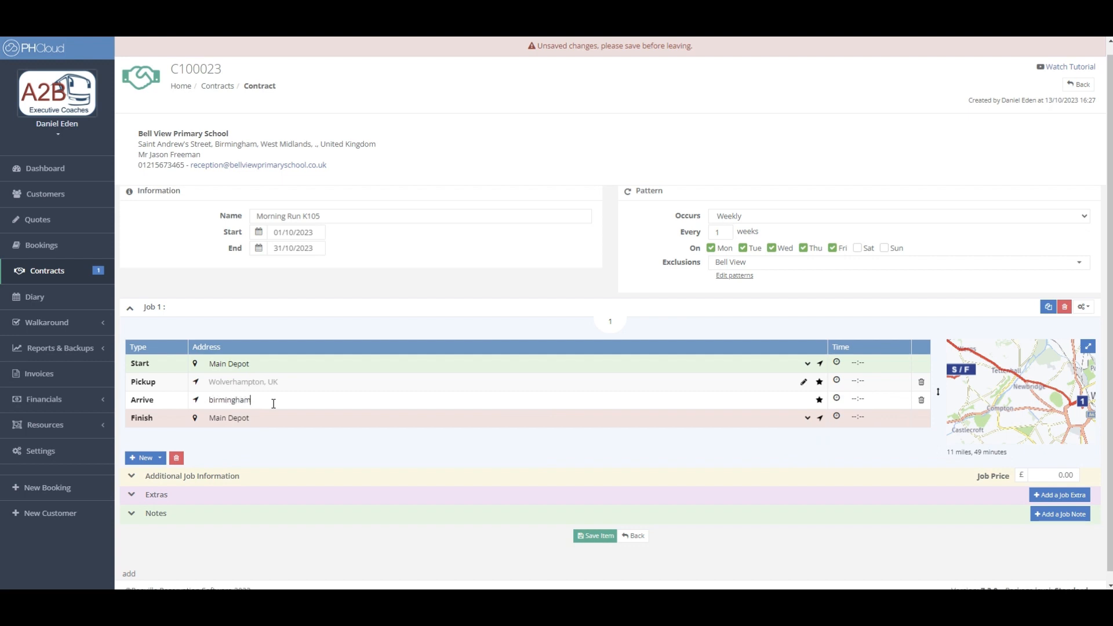
click(275, 424)
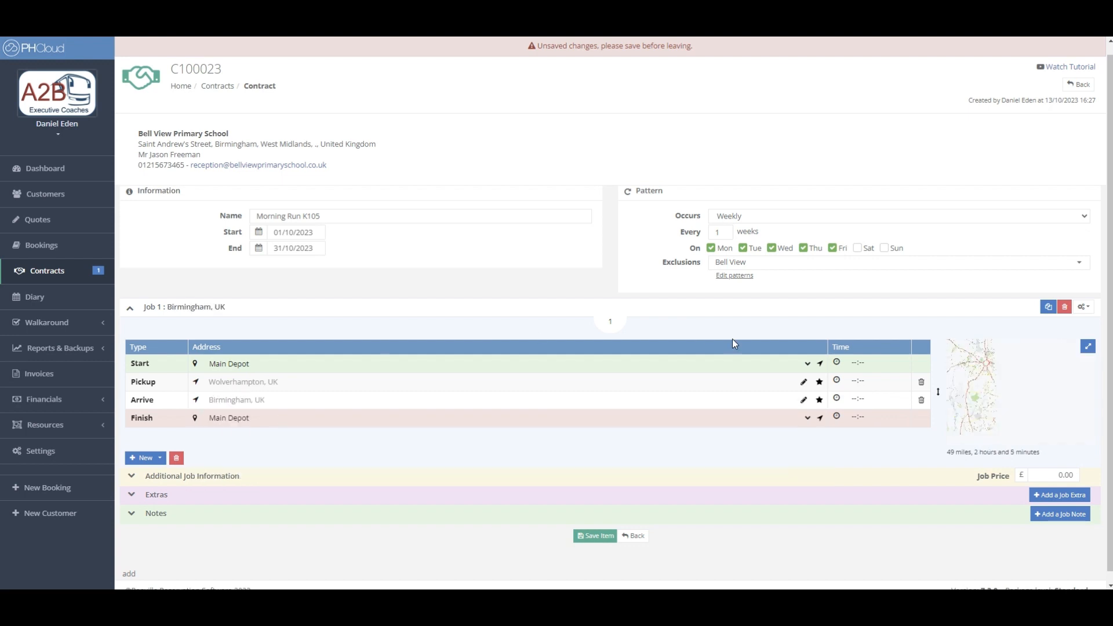
Set the time of the Wolverhampton pickup to 08:00
click(837, 381)
click(852, 497)
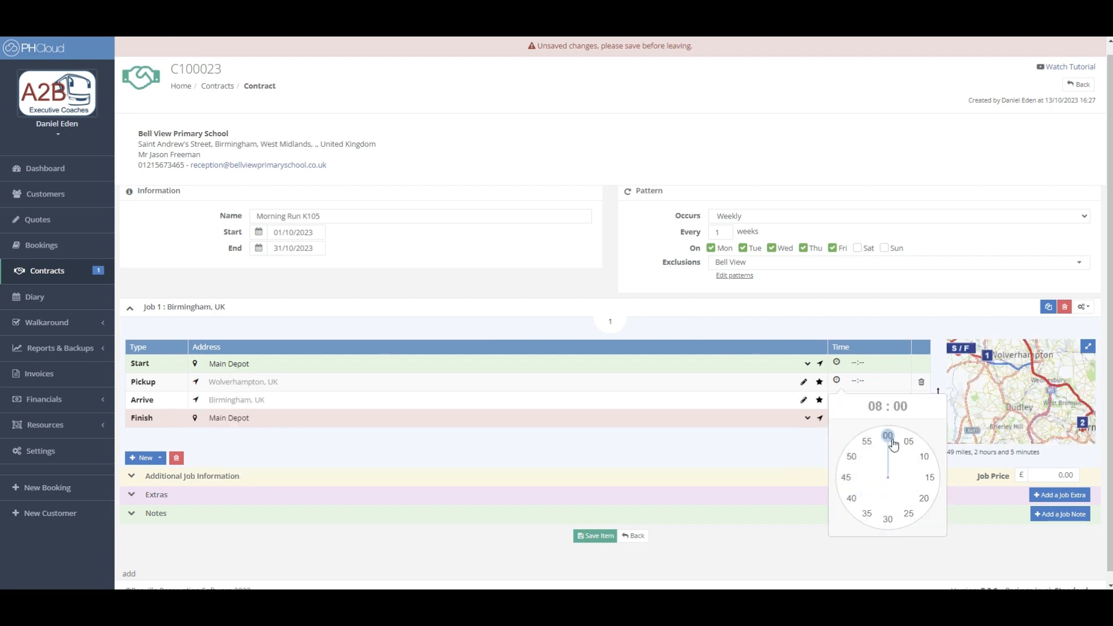
click(890, 438)
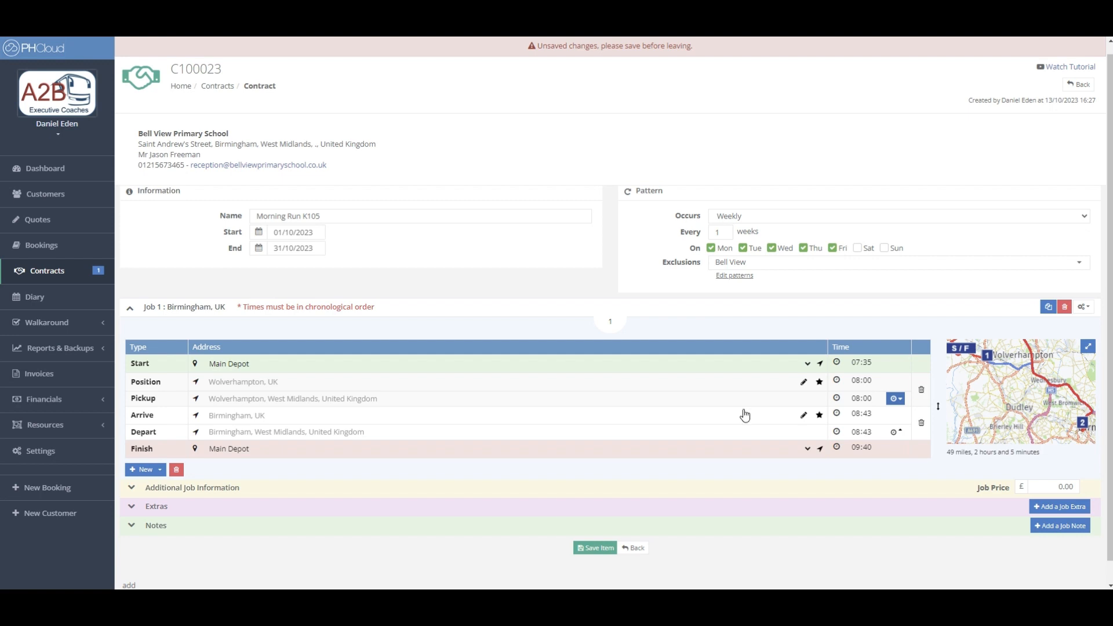
In Job 1's additional information, choose the Standard vehicle type and set the passenger count to 40
click(132, 489)
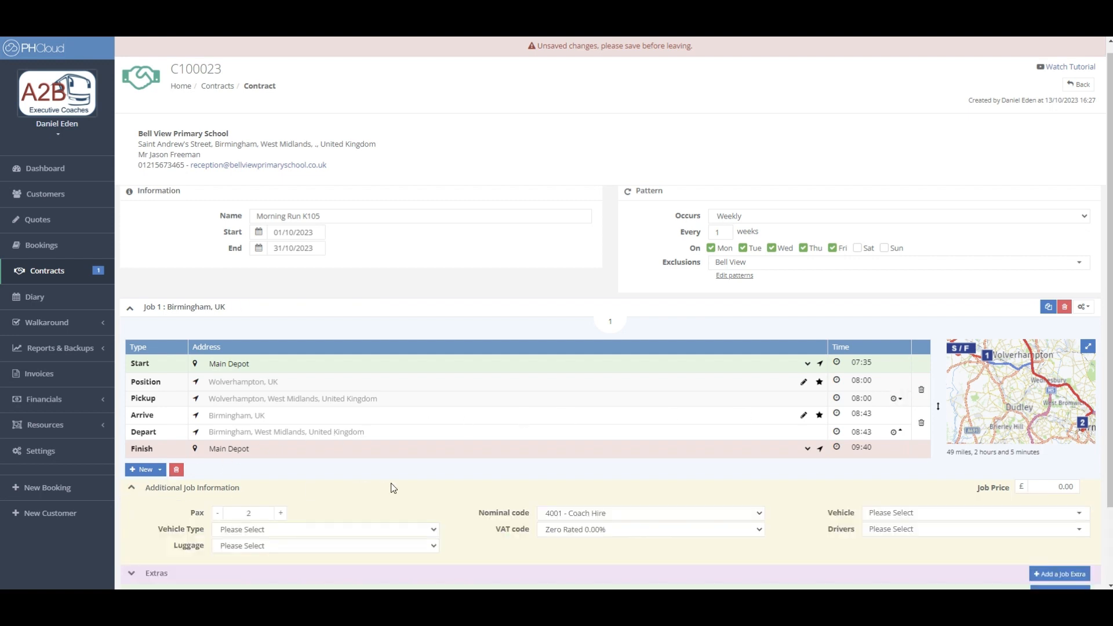
scroll(451, 489, down, 2)
click(432, 445)
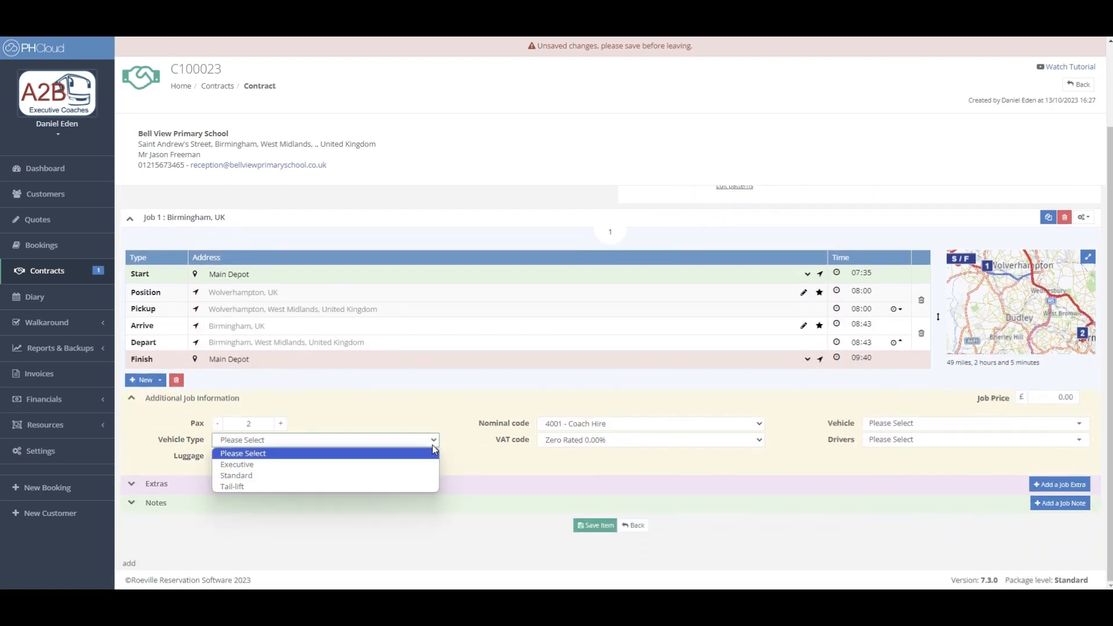
click(392, 477)
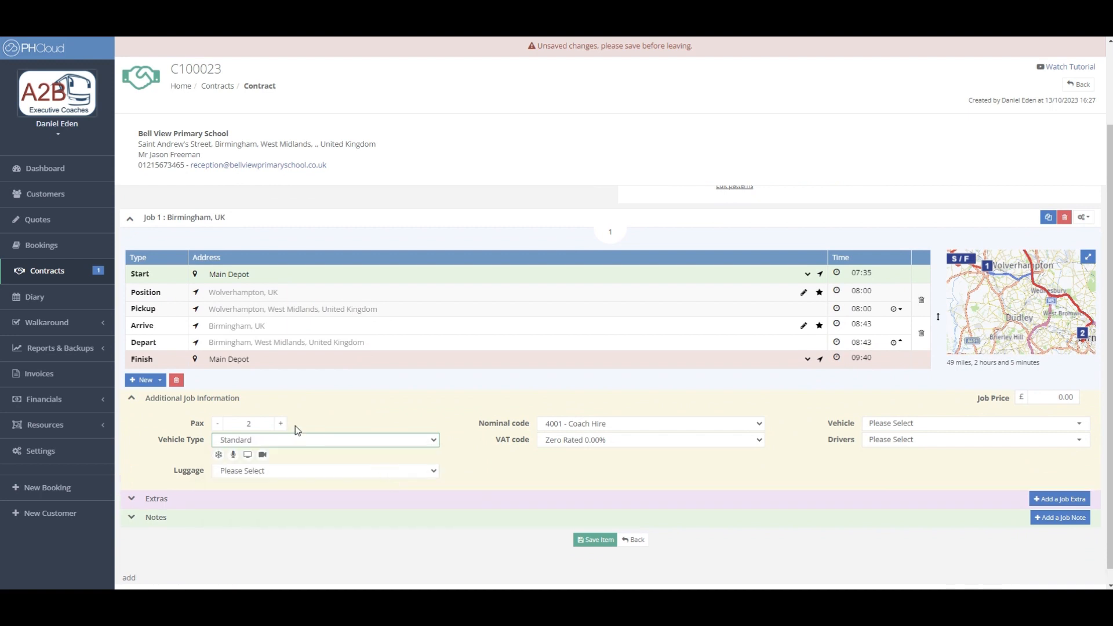
double_click(268, 424)
text(40)
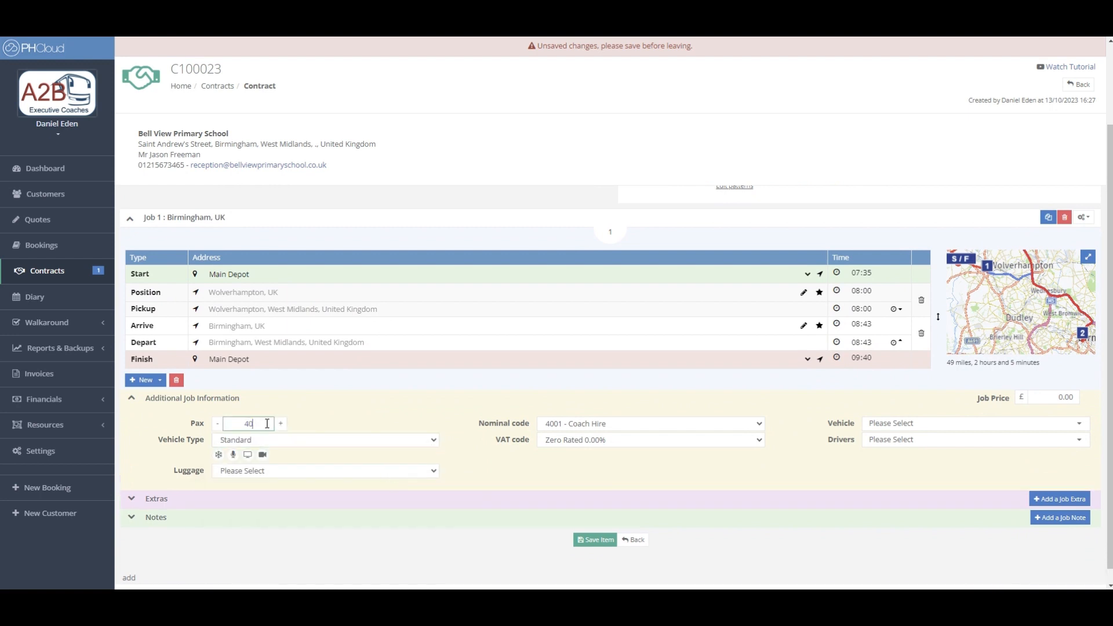
click(360, 400)
Set the job price to £200.00 and save the contract item
click(1071, 397)
text(20)
click(1079, 382)
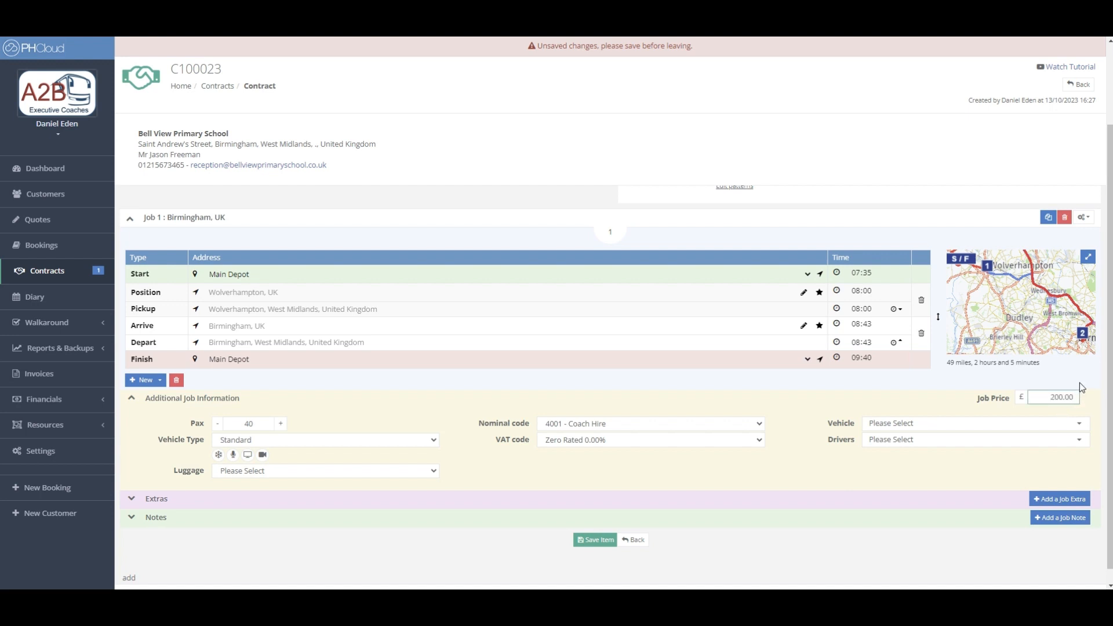
click(607, 542)
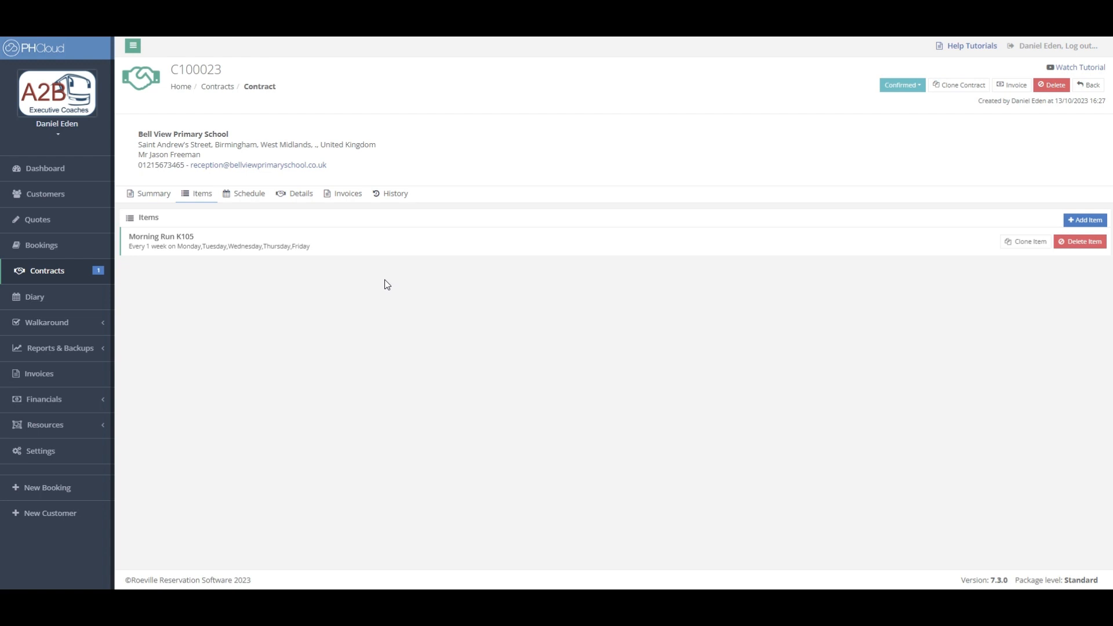
In the contract schedule, exclude the Morning Run K105 job on 11 October 2023 with the operator exclusion type
click(248, 202)
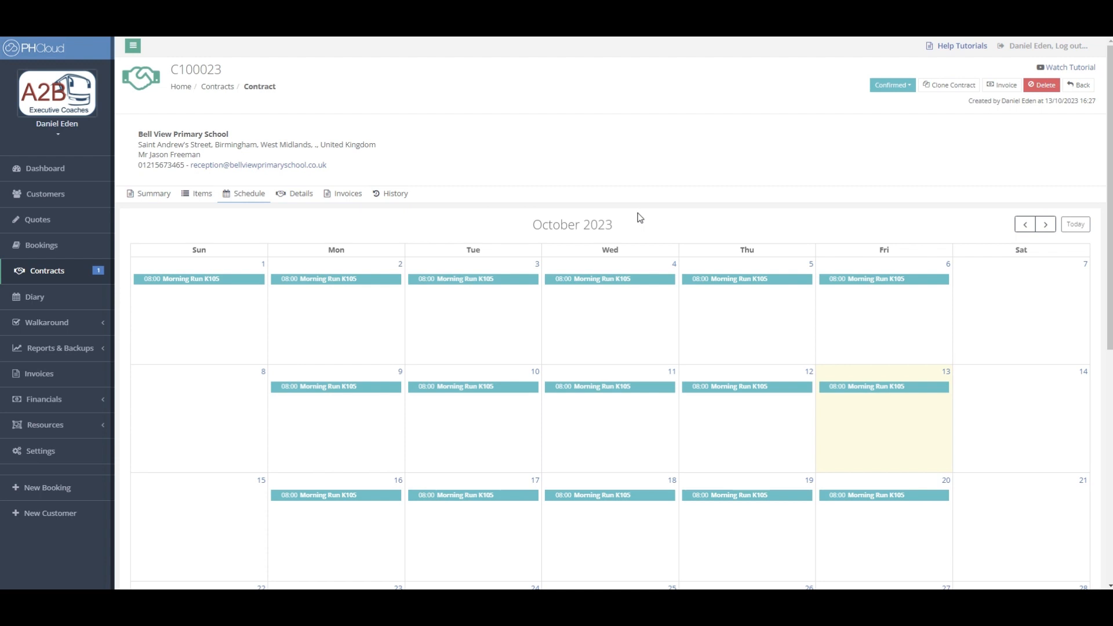
scroll(640, 218, down, 1)
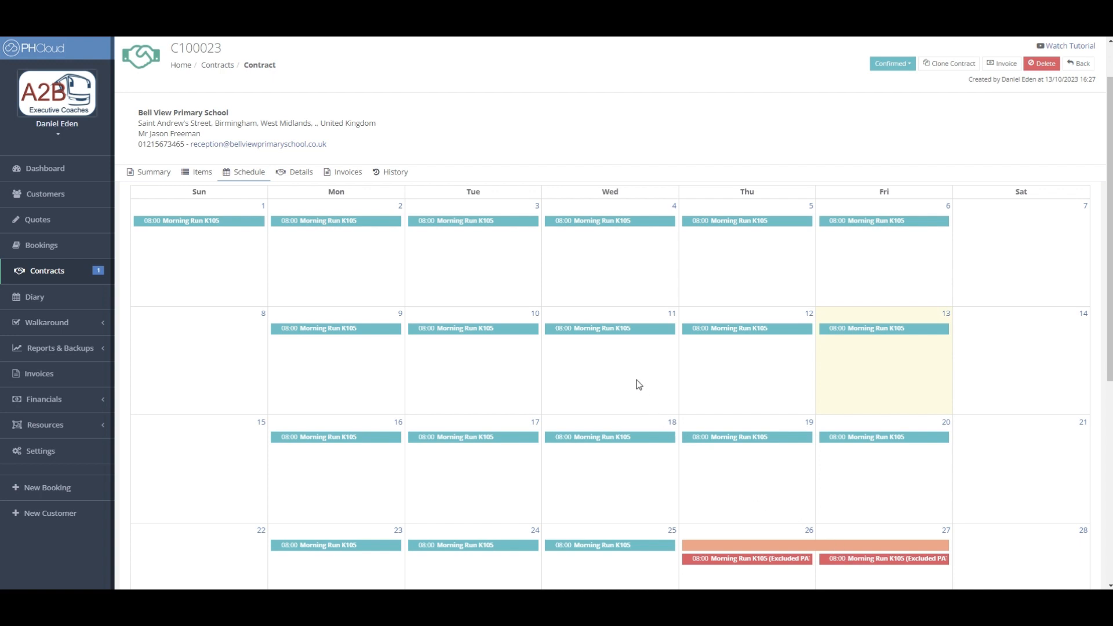
click(636, 334)
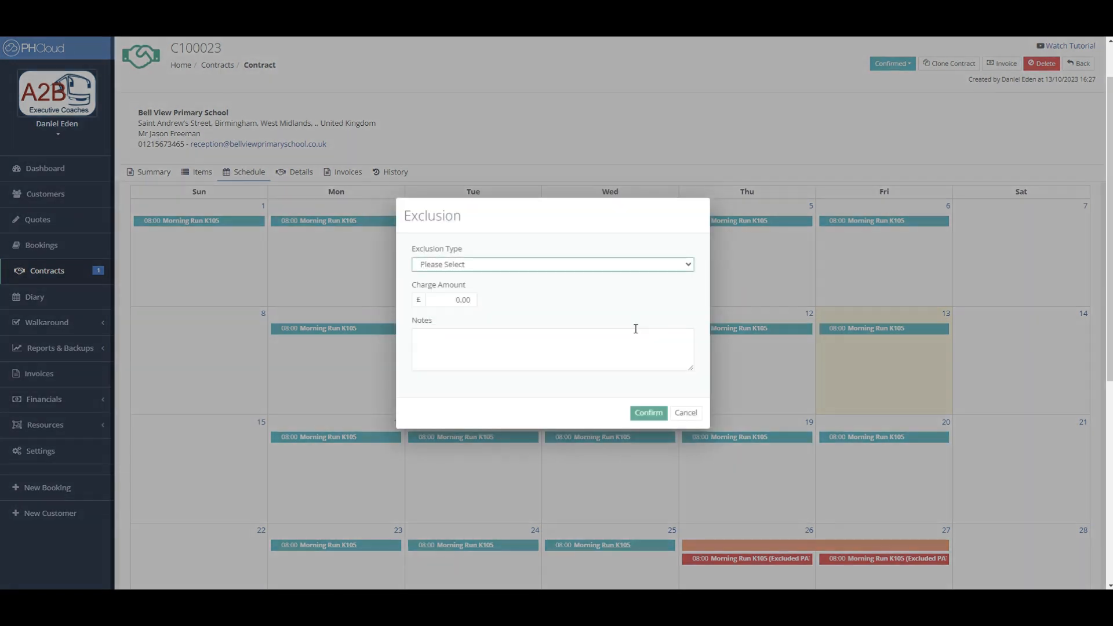
click(689, 266)
click(668, 299)
click(648, 413)
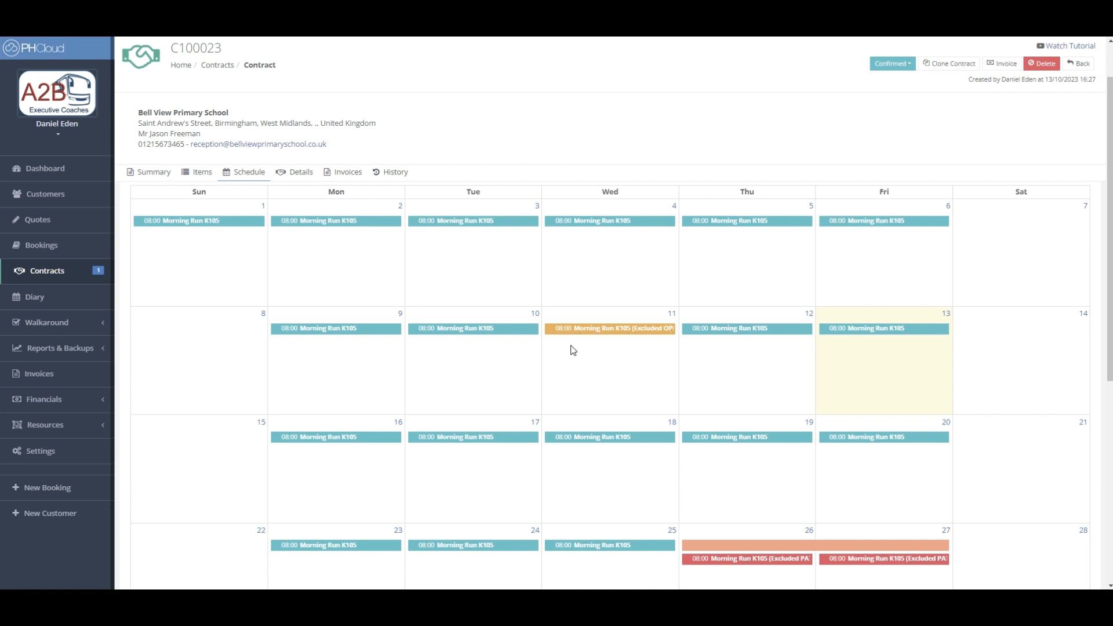
Start invoicing the contract from its summary and set the invoice end date to 20/10/2023
click(152, 174)
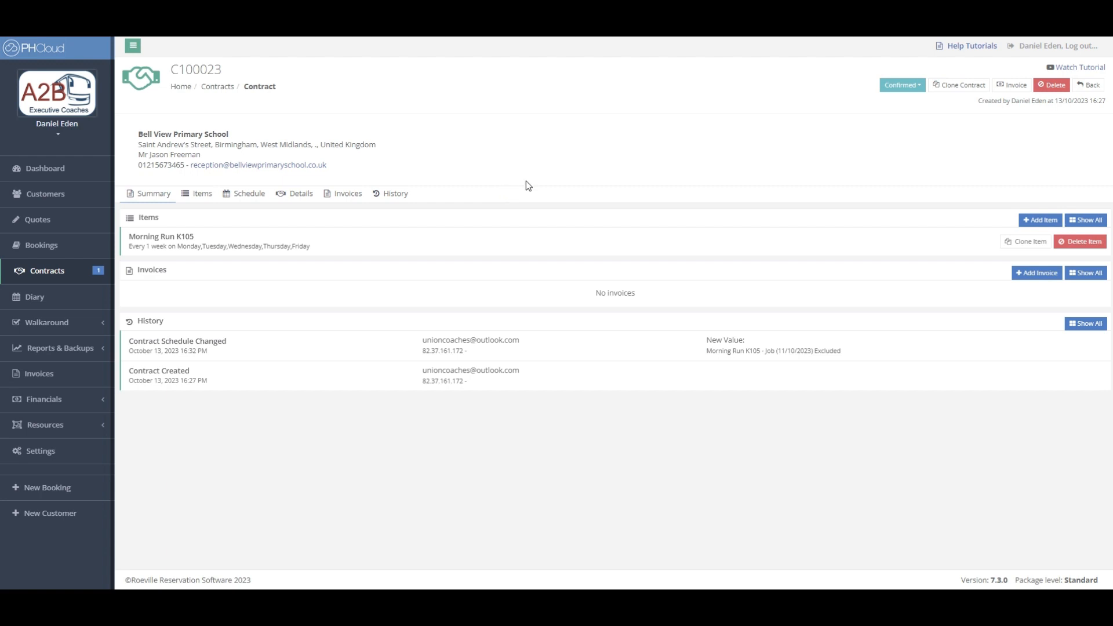
click(1012, 87)
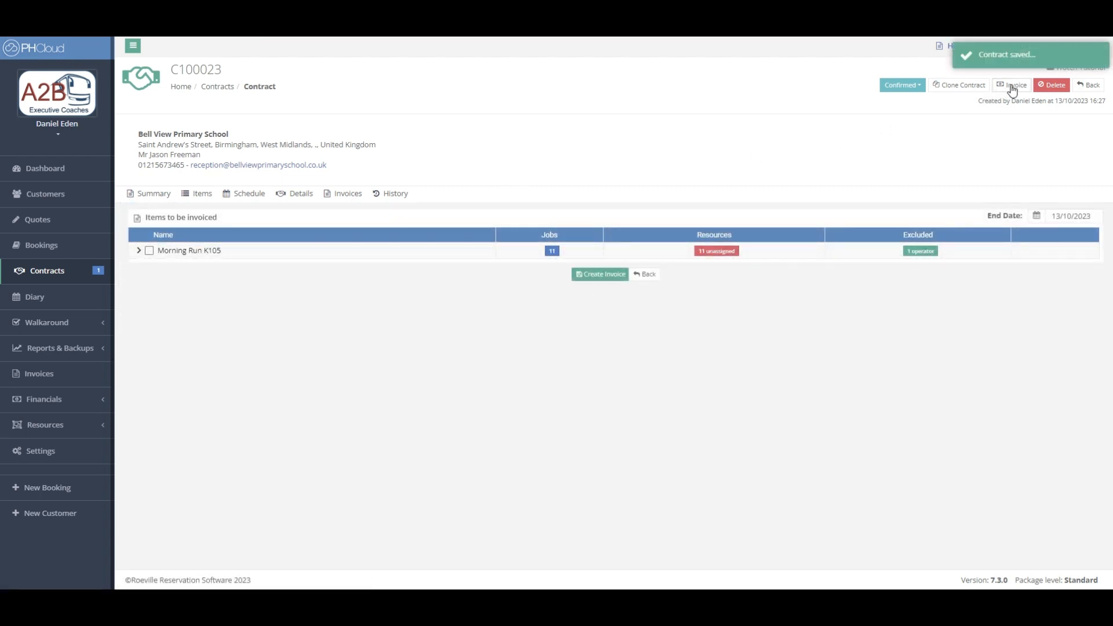
click(1036, 217)
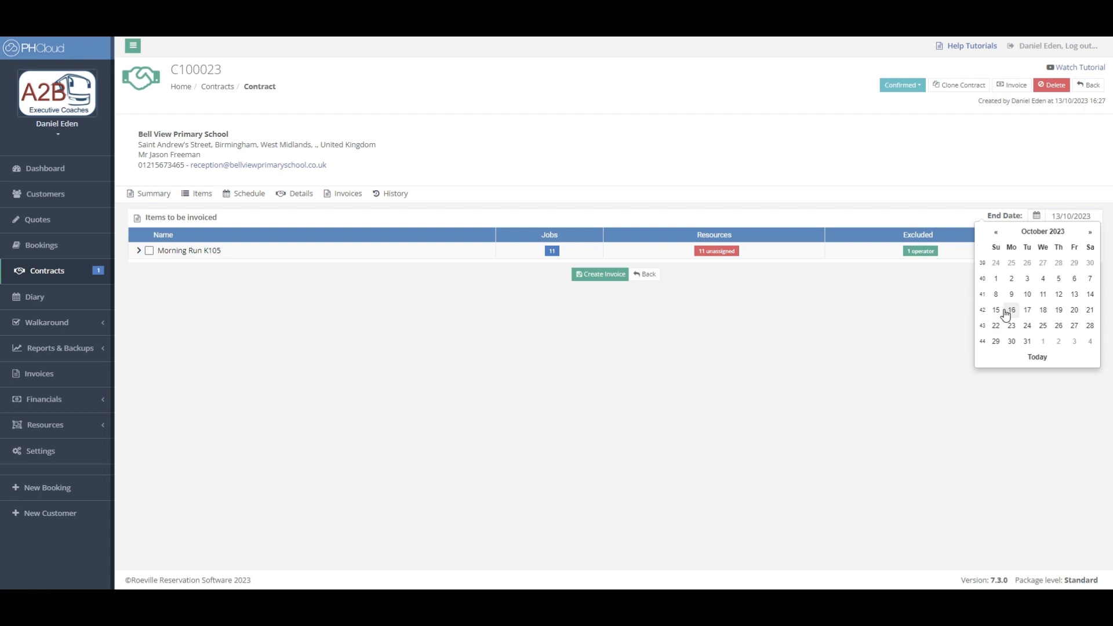
click(1074, 310)
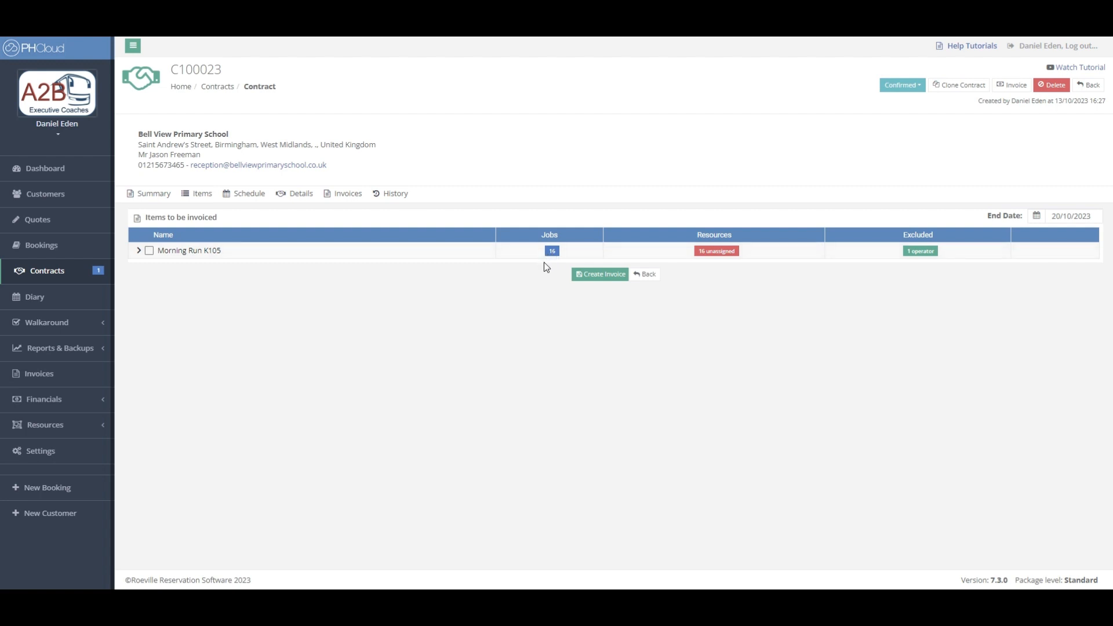
Select all Morning Run K105 dates except October 2 and October 3, 2023, and create them as an Invoice
click(148, 251)
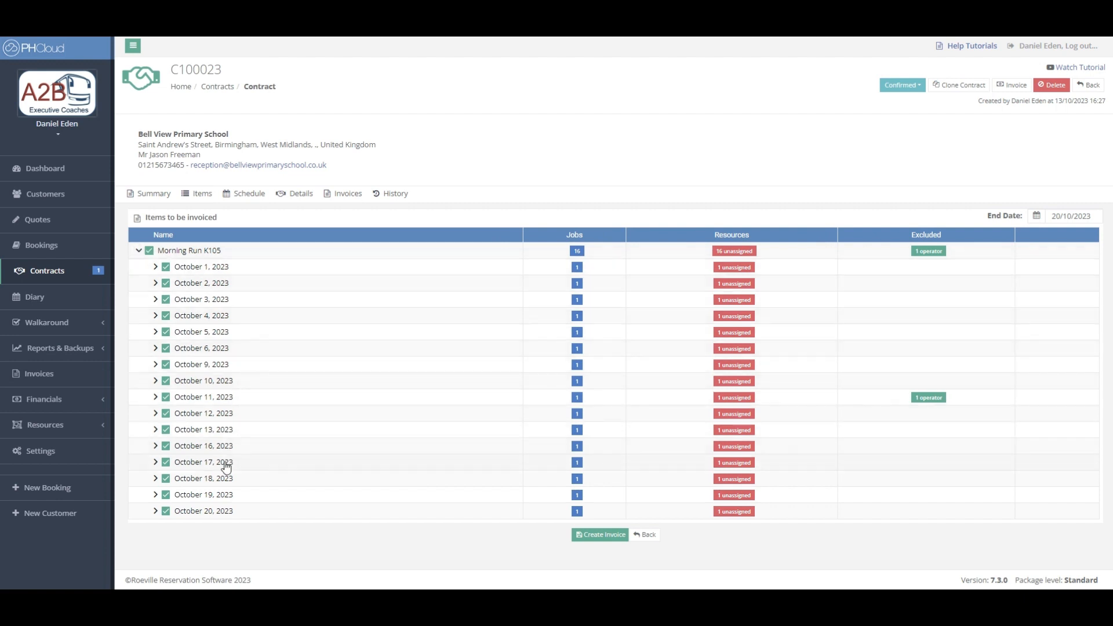
click(167, 285)
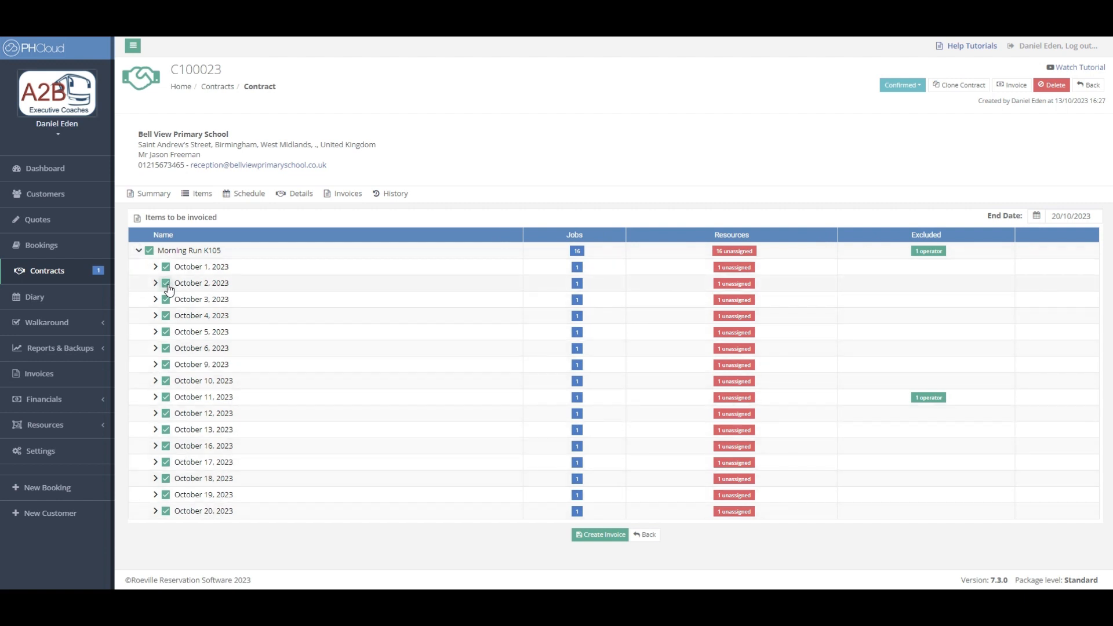
click(169, 299)
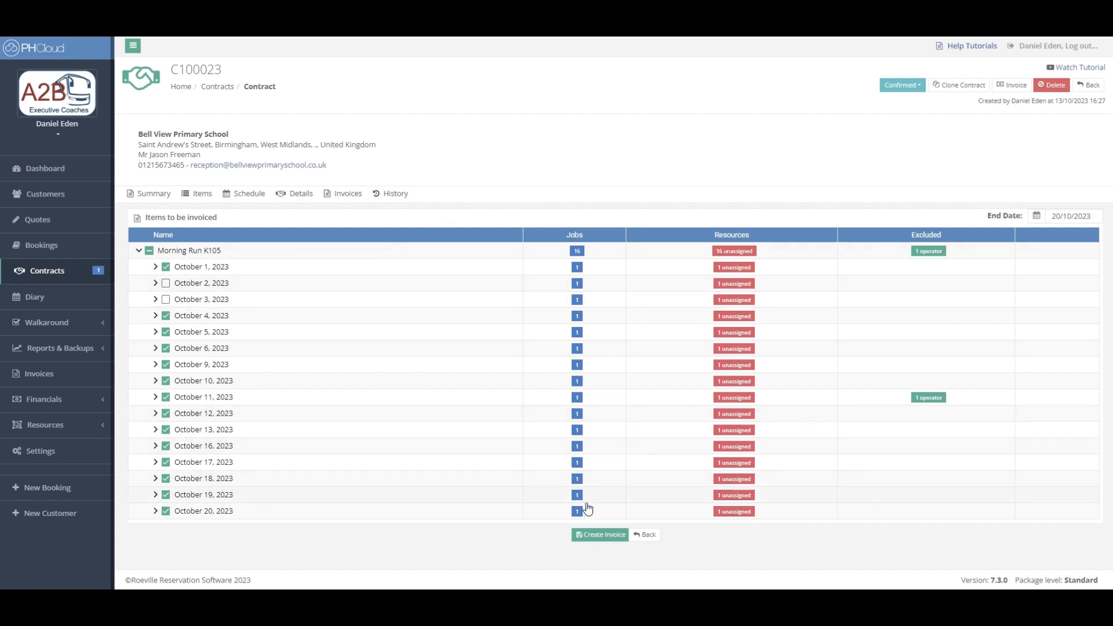
click(587, 535)
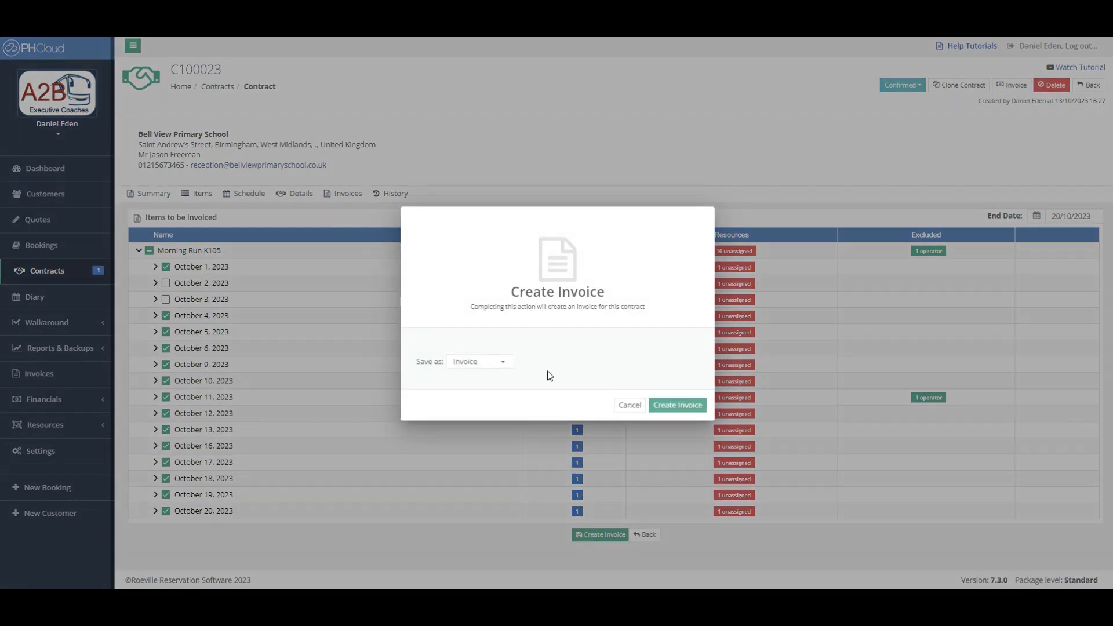
click(685, 407)
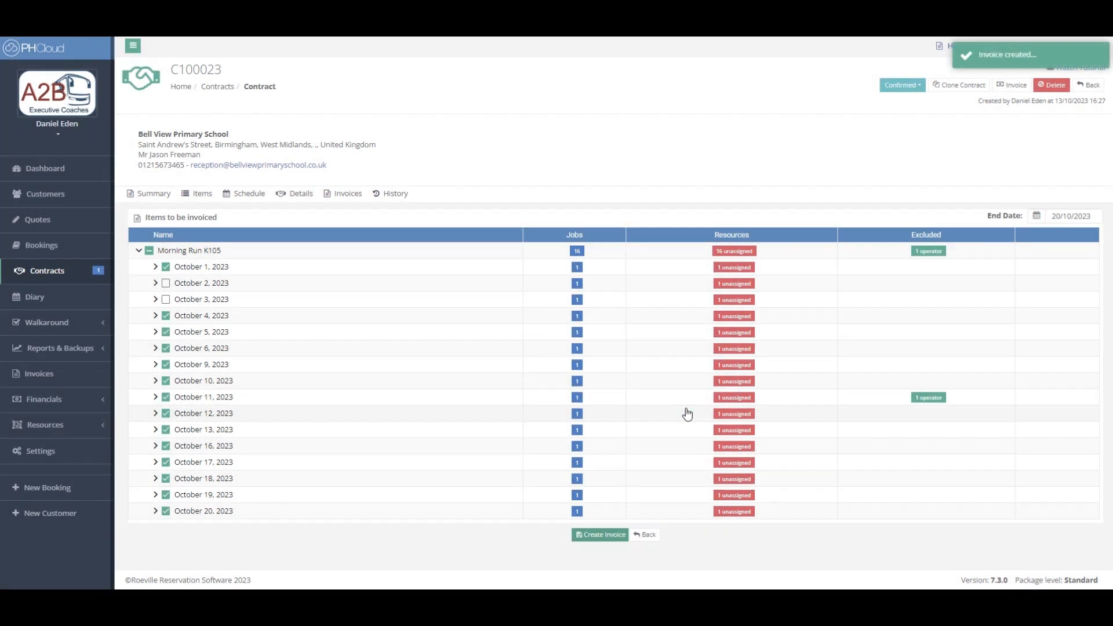